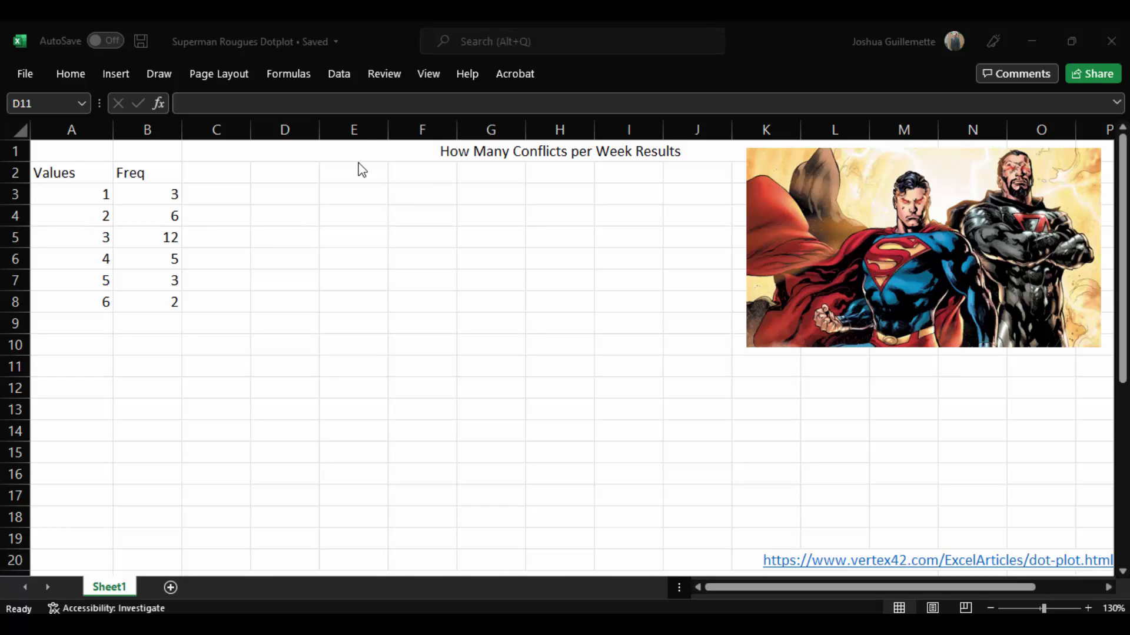
click(117, 74)
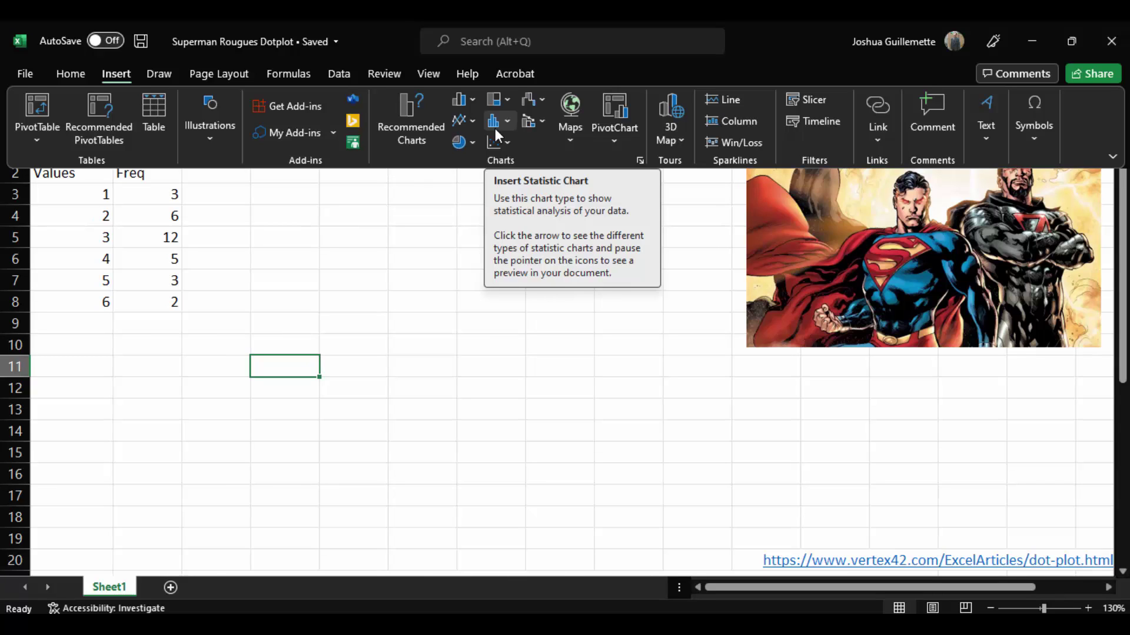
click(121, 73)
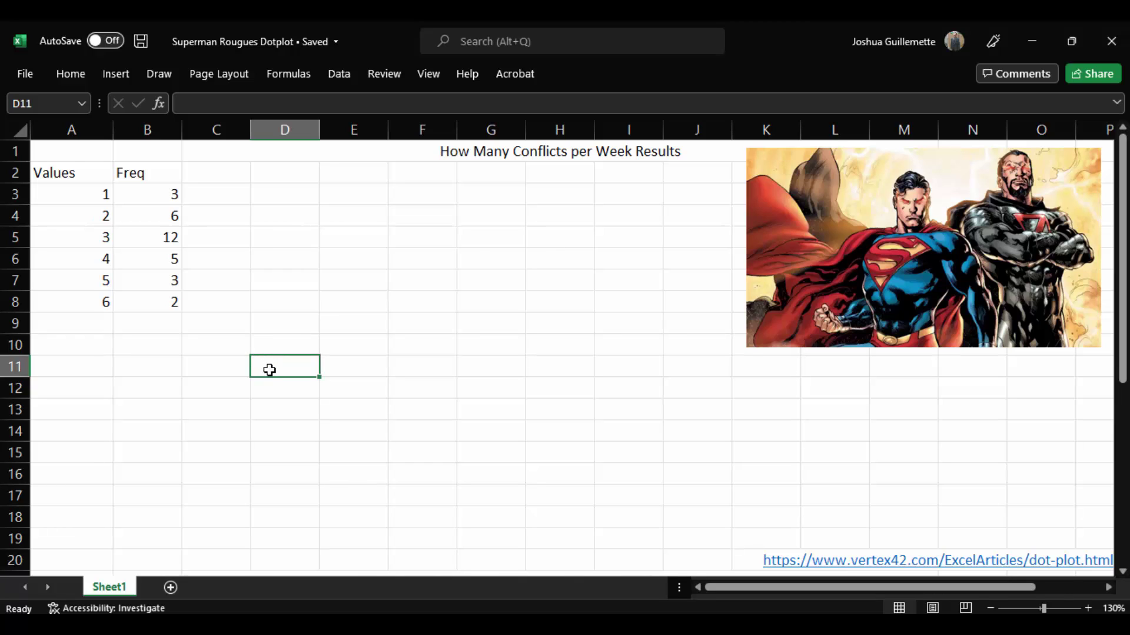
- Transpose the Values column A2:A8 into a horizontal row starting at D11 with the TRANSPOSE function
text(=trans)
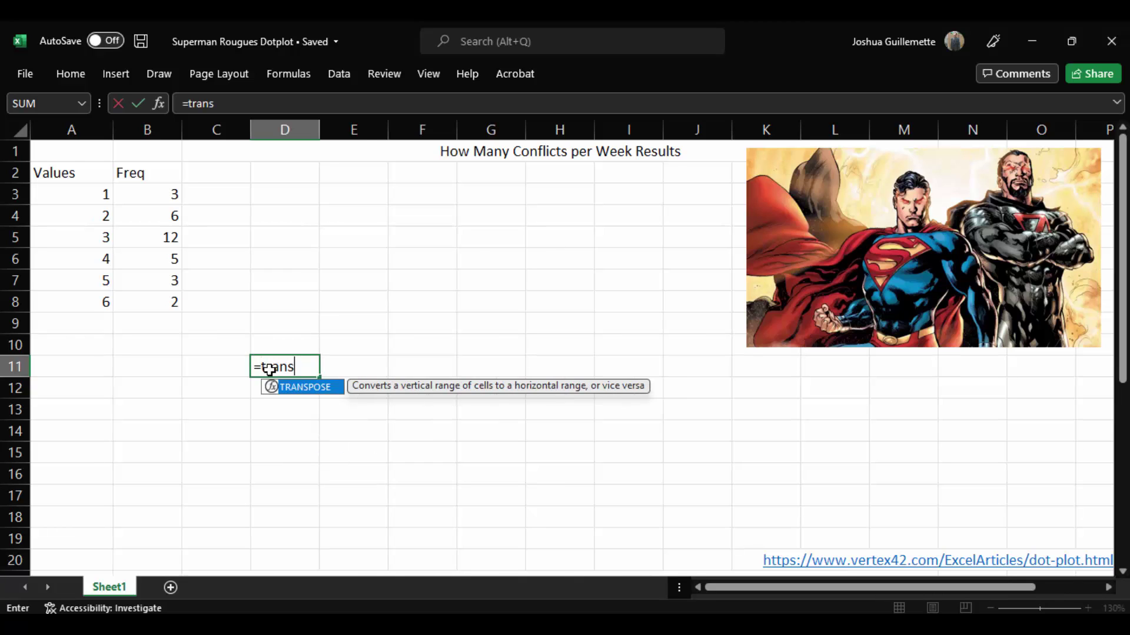
key(Tab)
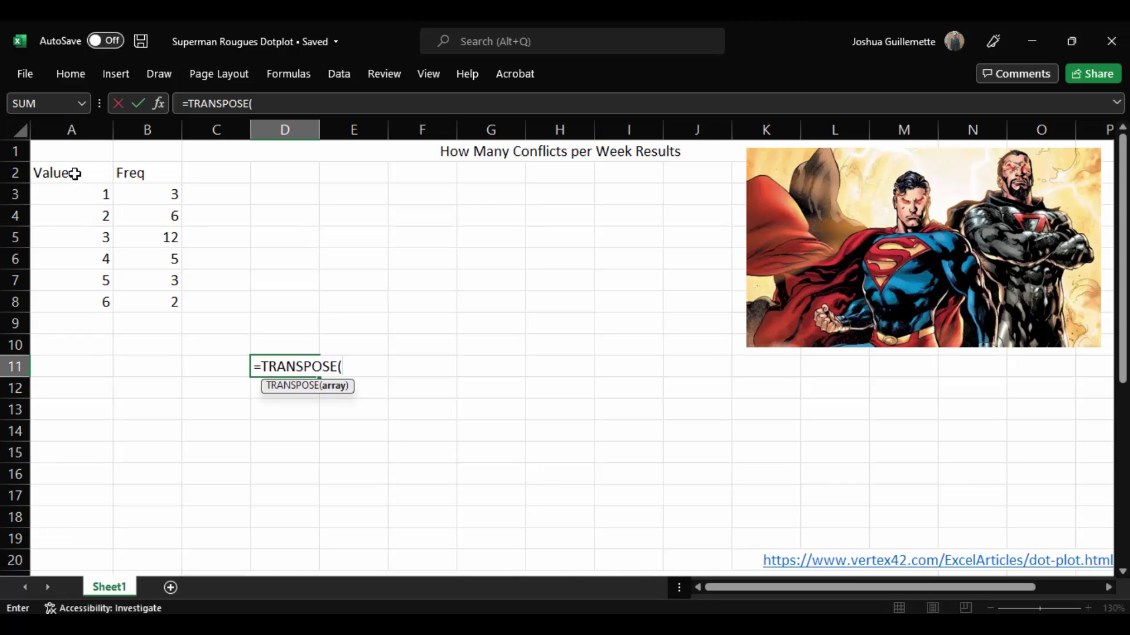
drag(73, 175, 69, 306)
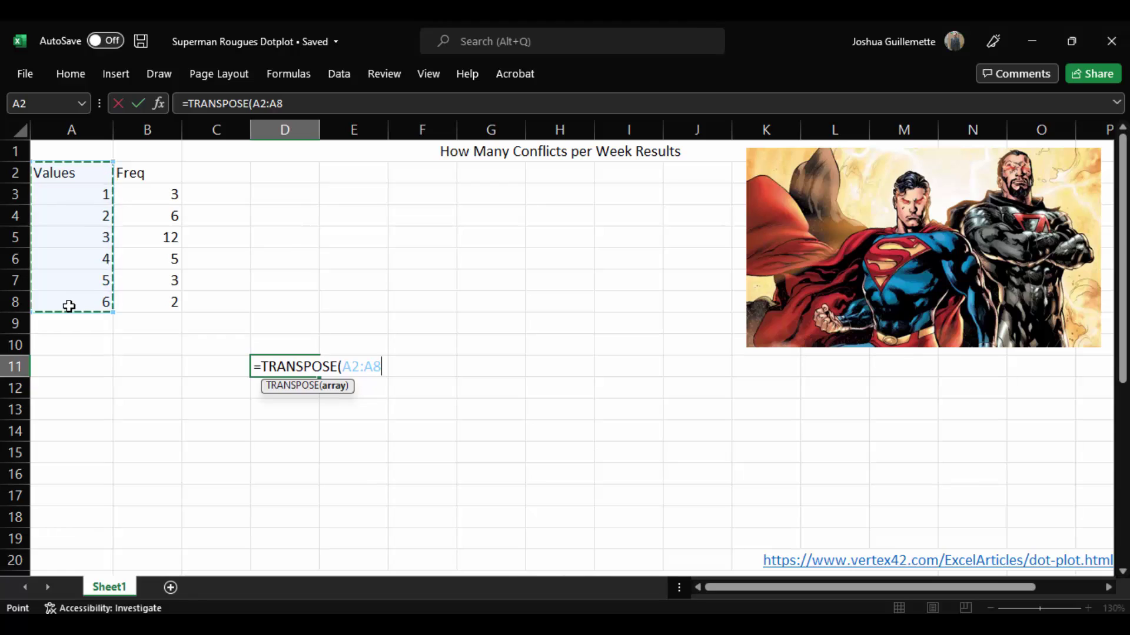
key(Return)
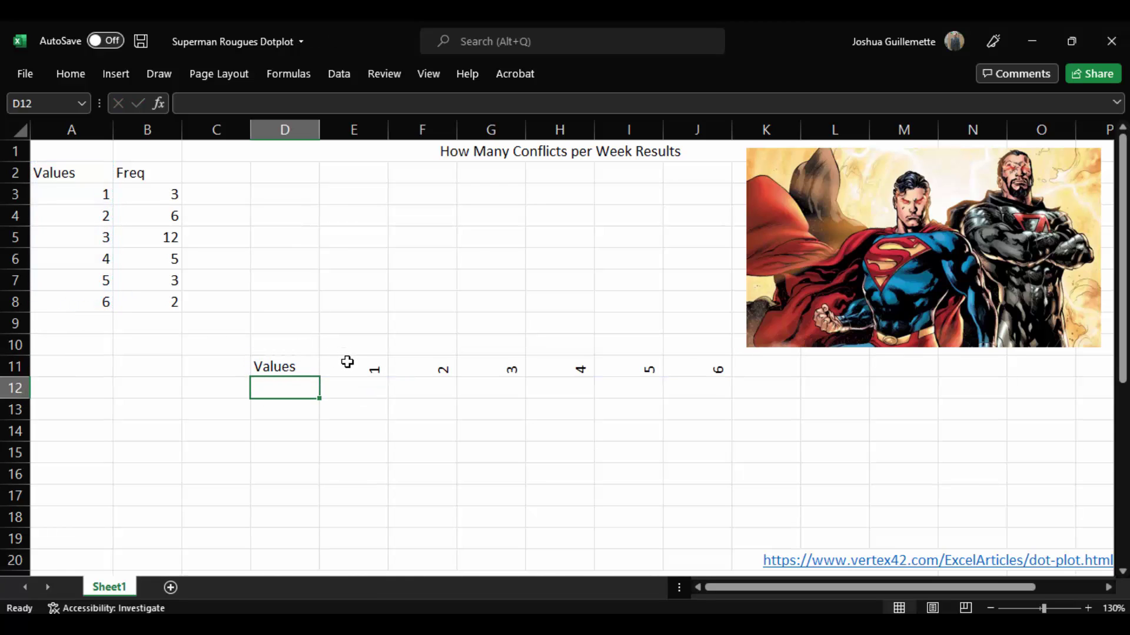
- Set the text orientation of the transposed numbers in E11:J11 to 0 degrees
drag(348, 366, 699, 365)
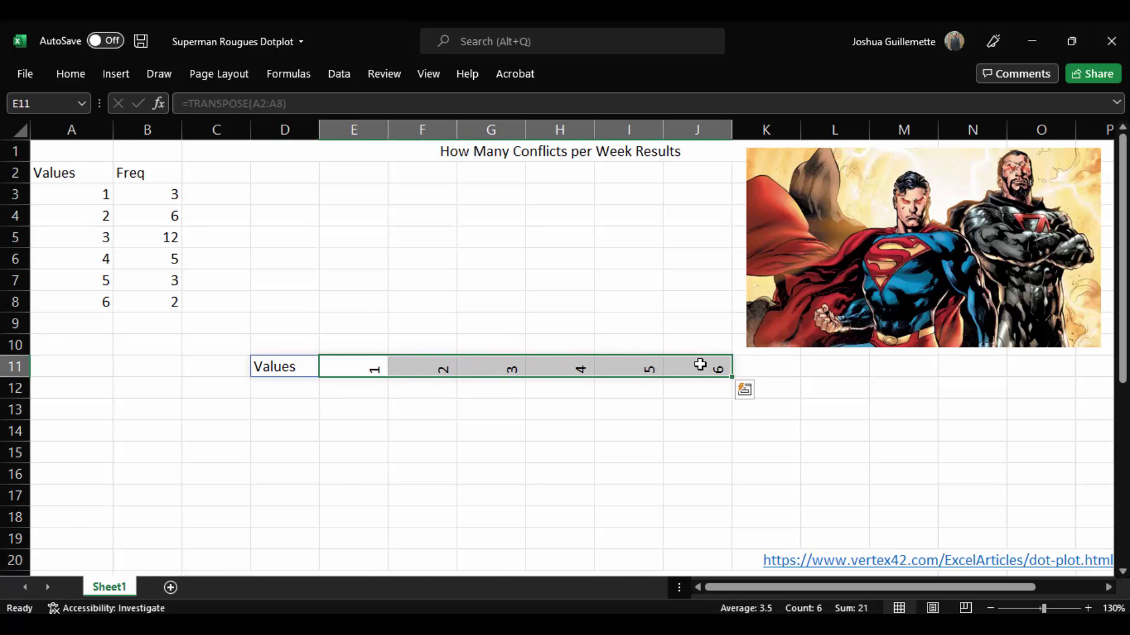
right_click(699, 366)
click(744, 525)
drag(885, 292, 928, 338)
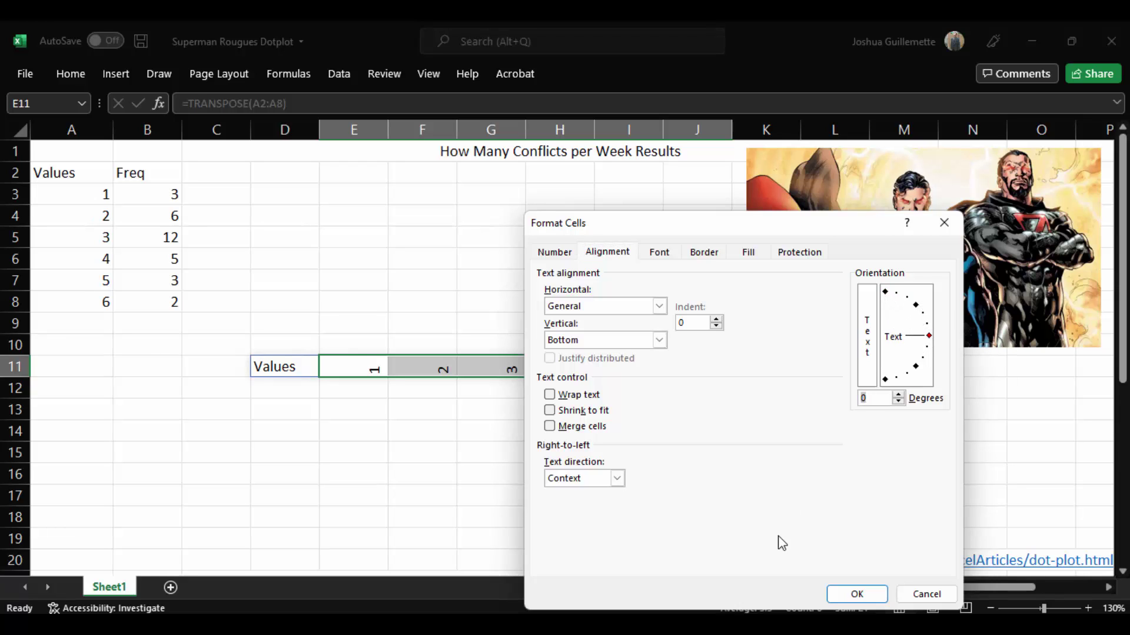
click(867, 596)
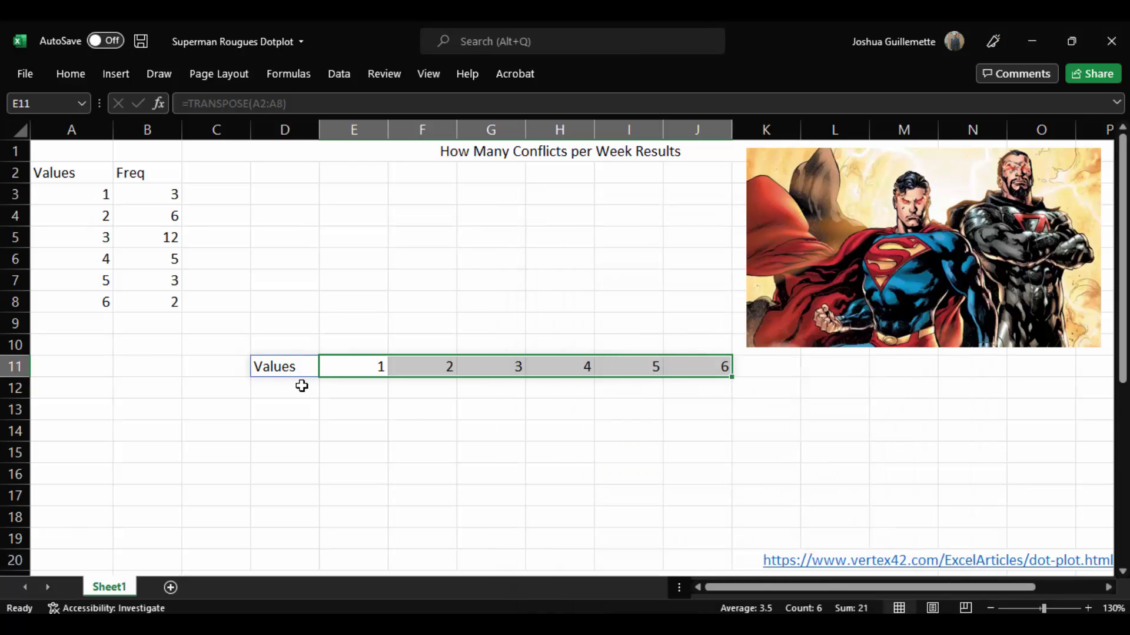
- Transpose the Freq column B2:B8 into a horizontal row starting at D12 with the TRANSPOSE function
click(282, 366)
click(278, 390)
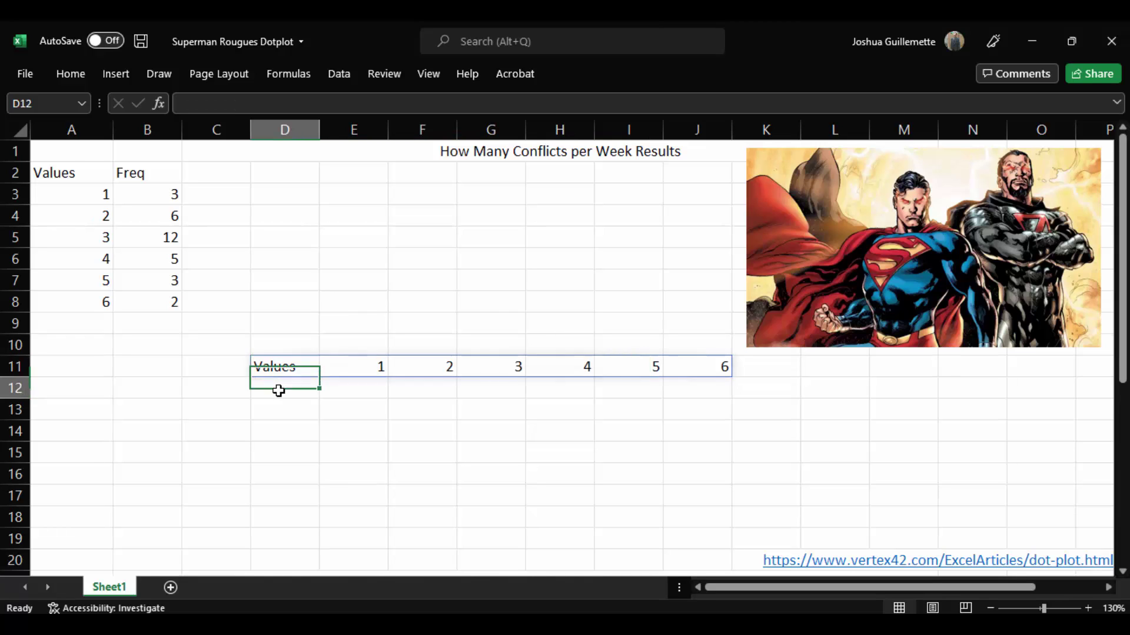
text(=tran)
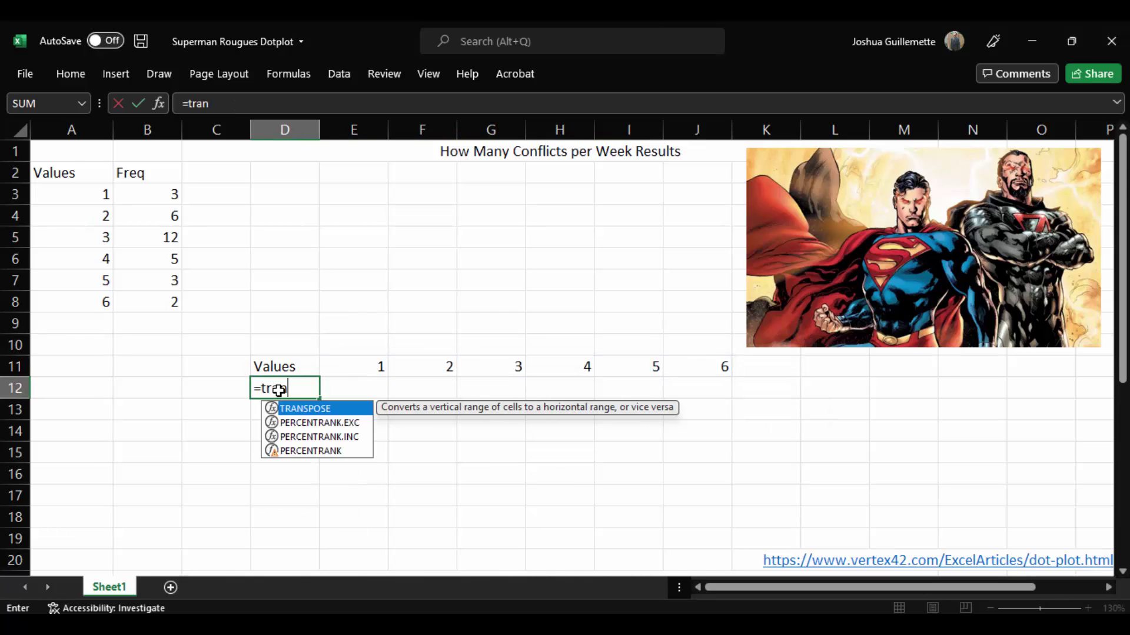
key(Tab)
drag(146, 181, 143, 298)
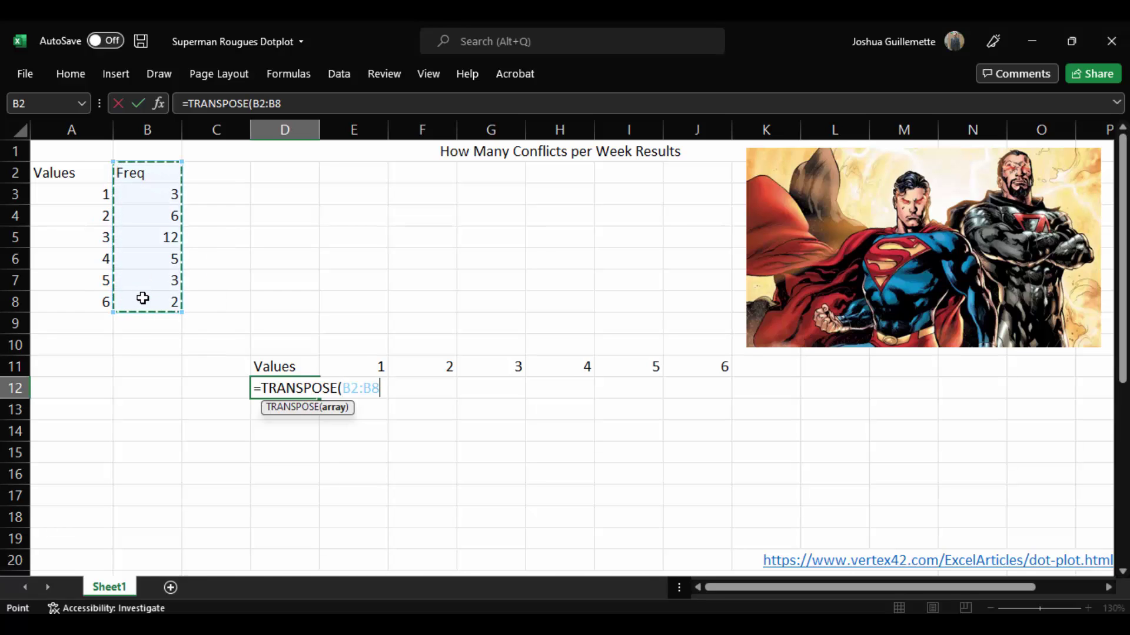
key(Return)
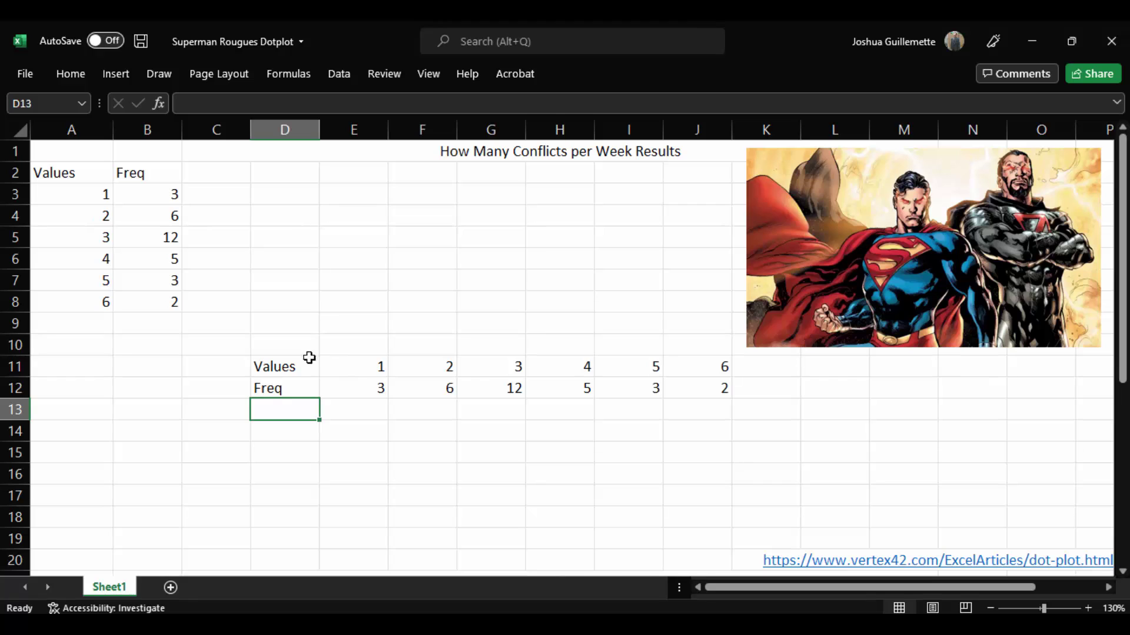
- Label cell D10, above the transposed rows, as "dot axis"
click(286, 343)
text(dot )
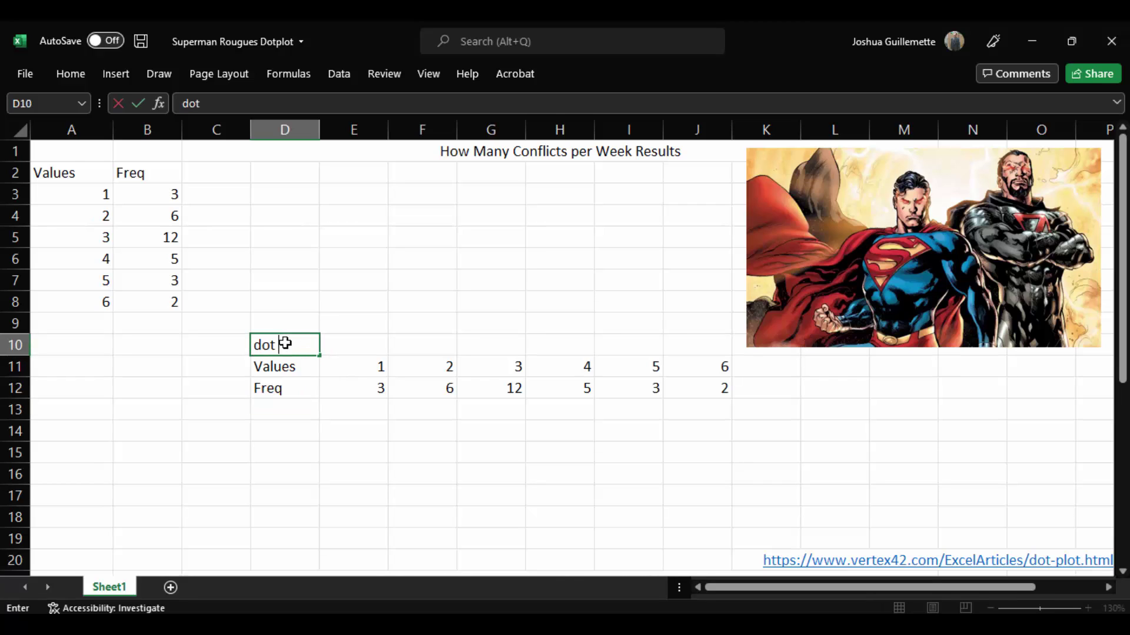
text(axis)
key(Tab)
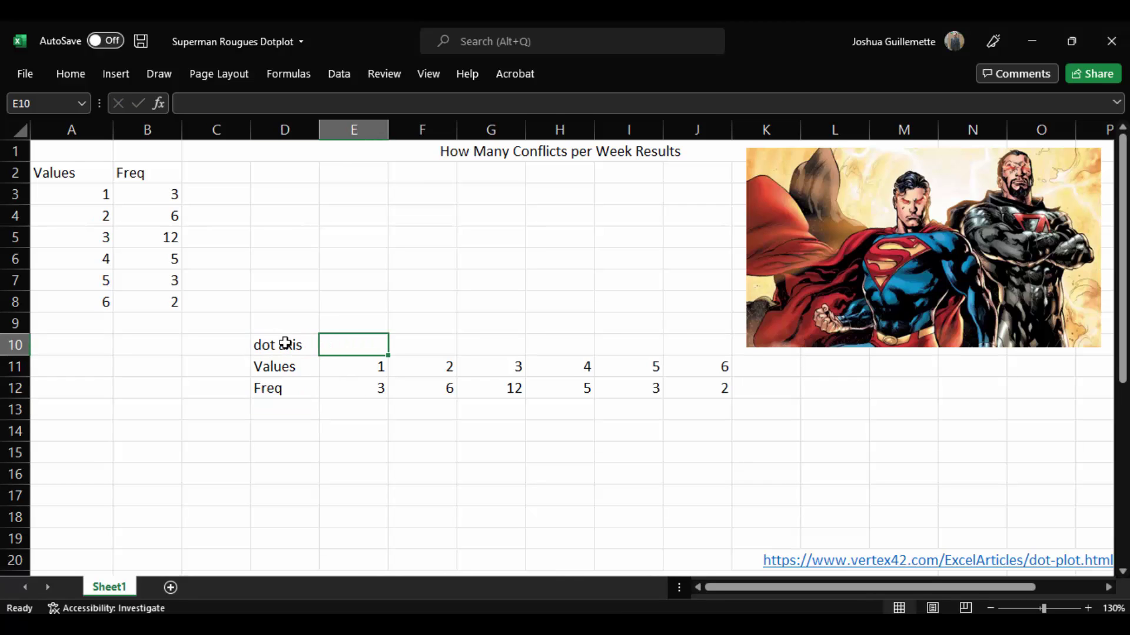
- Enter the formula =REPT("*",E12) in E10 to repeat an asterisk as many times as the frequency below
text(=)
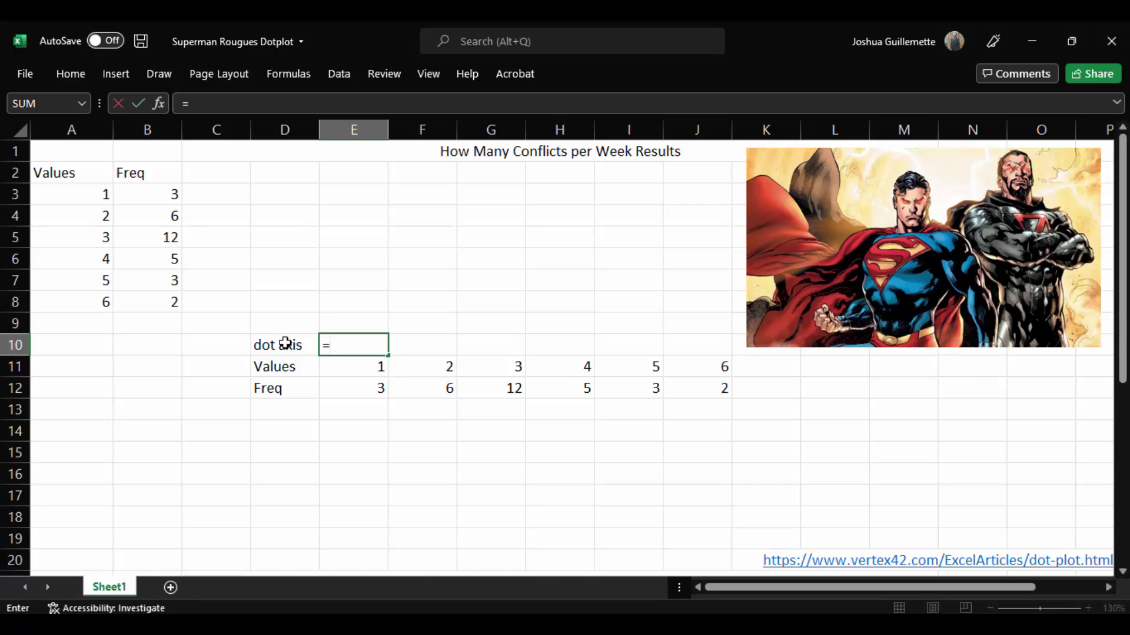
text(rept)
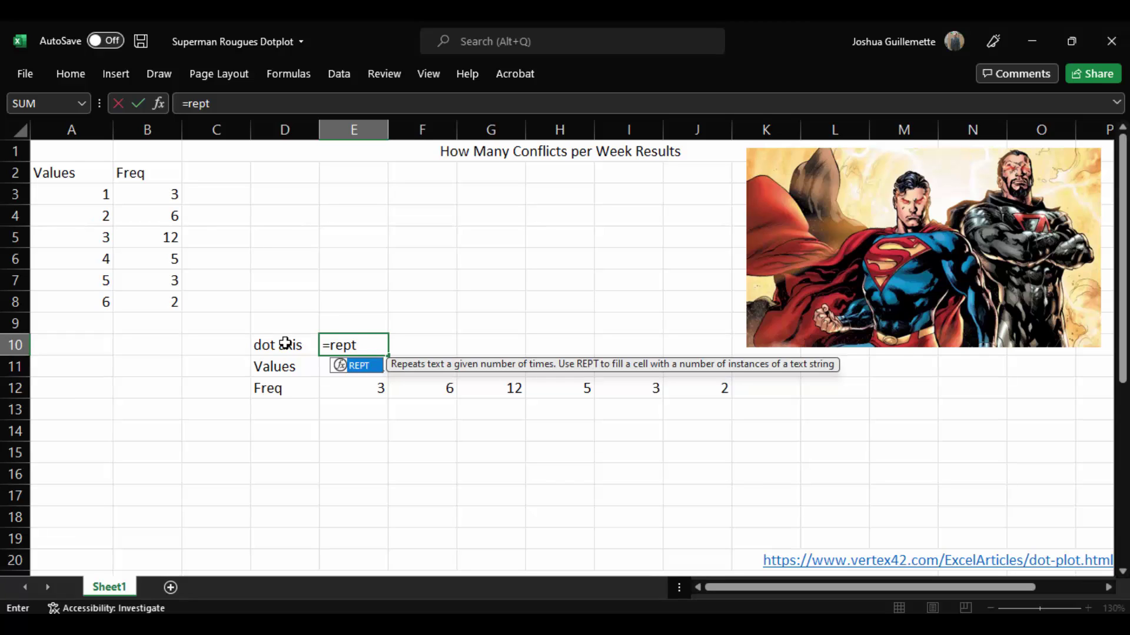
key(Tab)
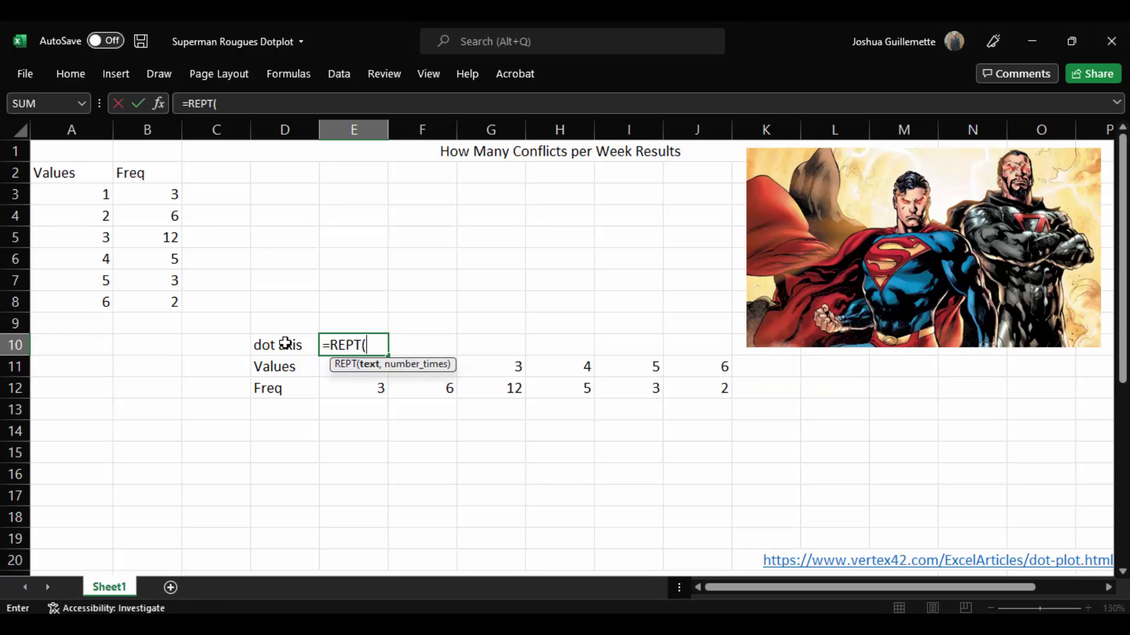
text("*")
text(,)
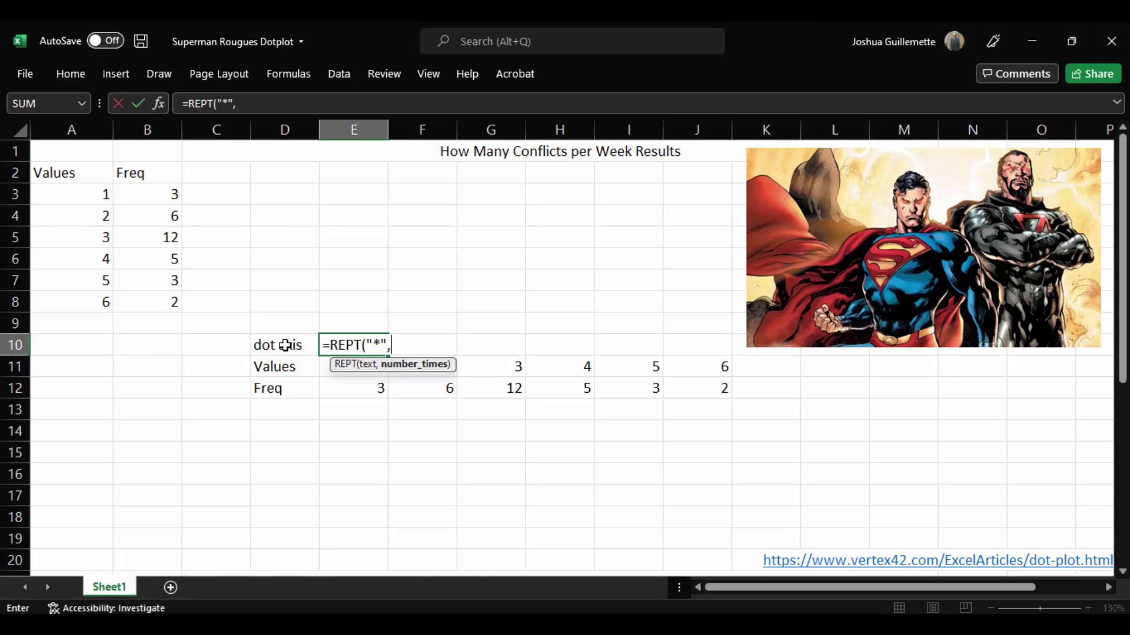
click(363, 387)
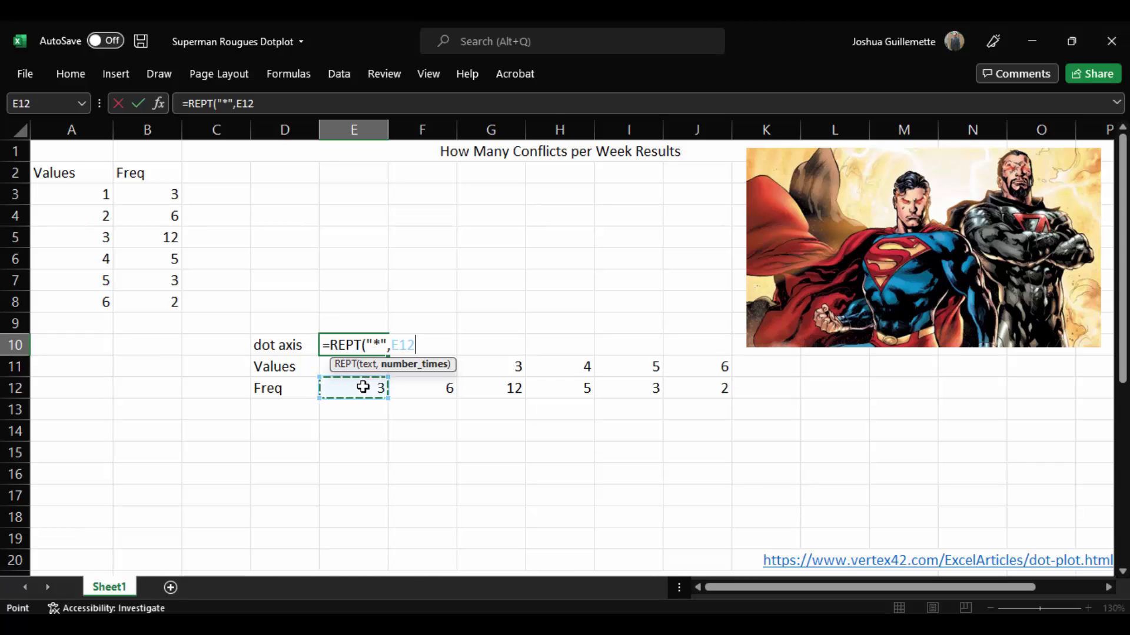
text())
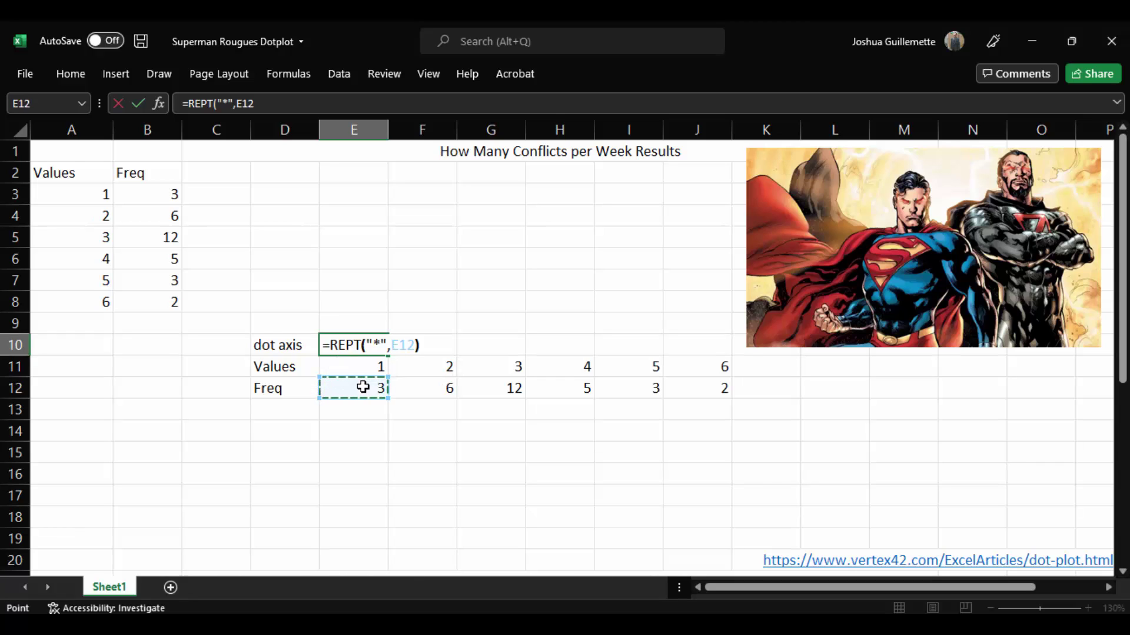
key(Return)
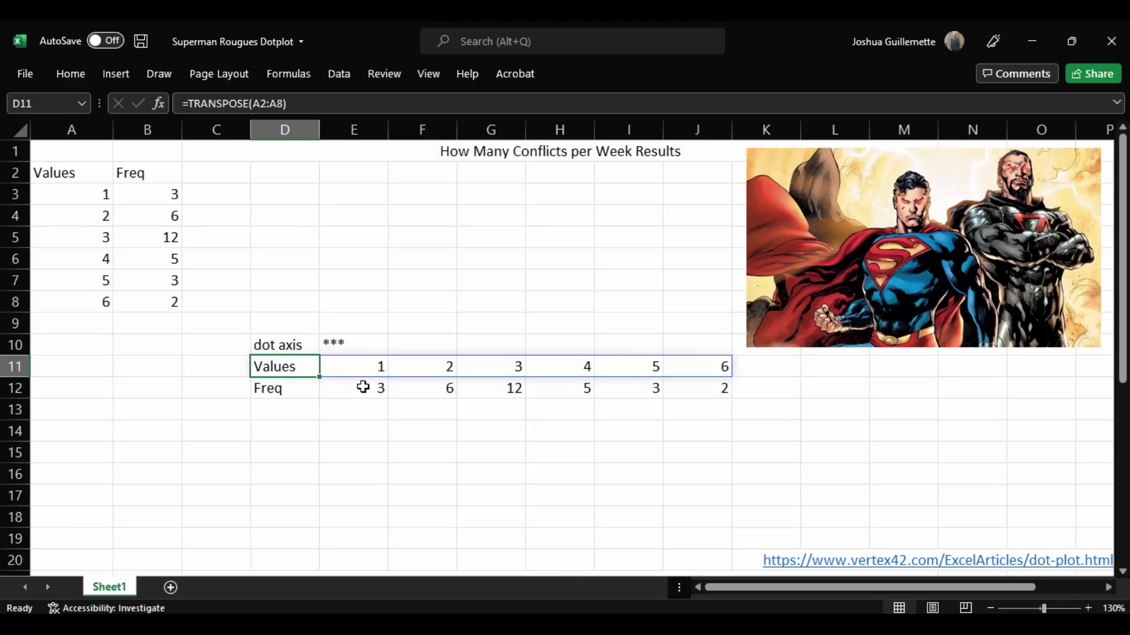
- Rotate the asterisks in E10 to a vertical text orientation through the cell formatting
click(353, 345)
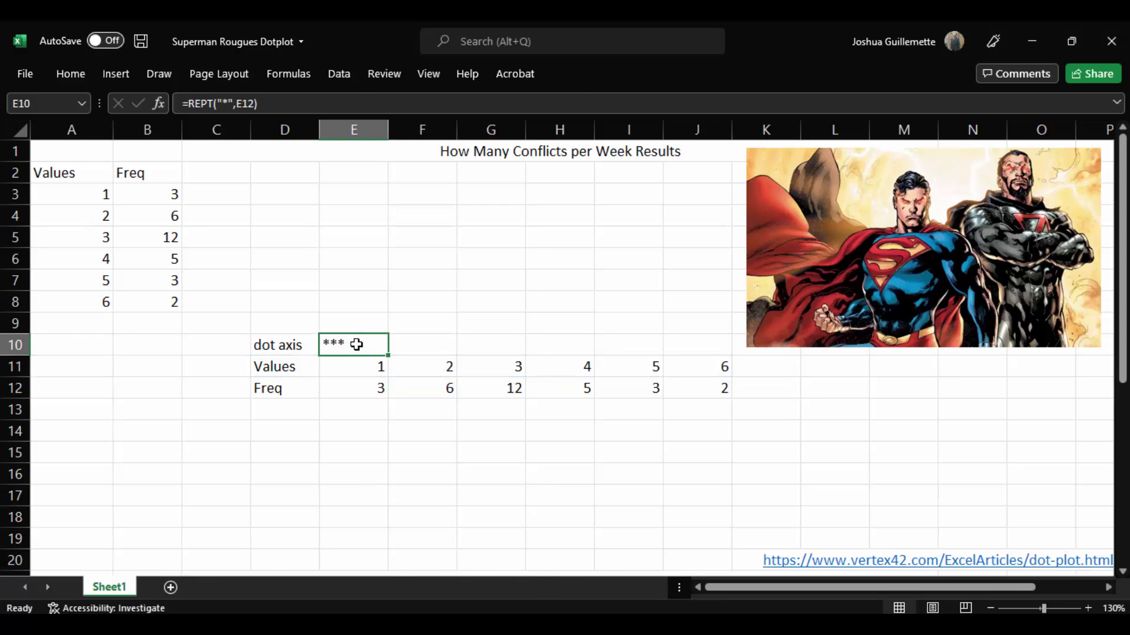
right_click(356, 344)
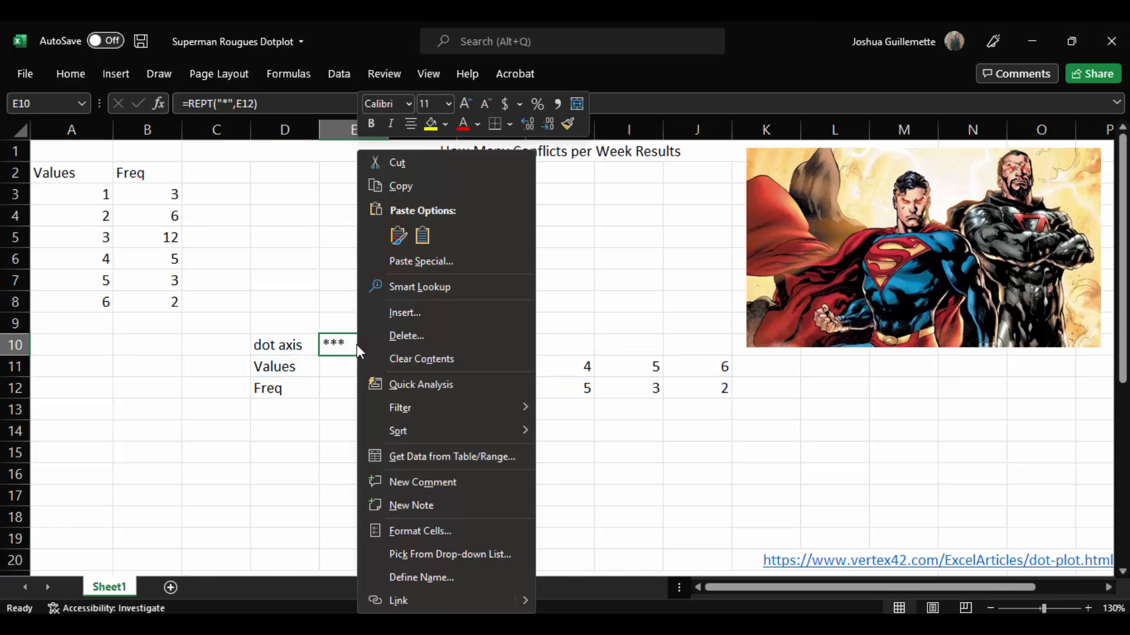
click(406, 529)
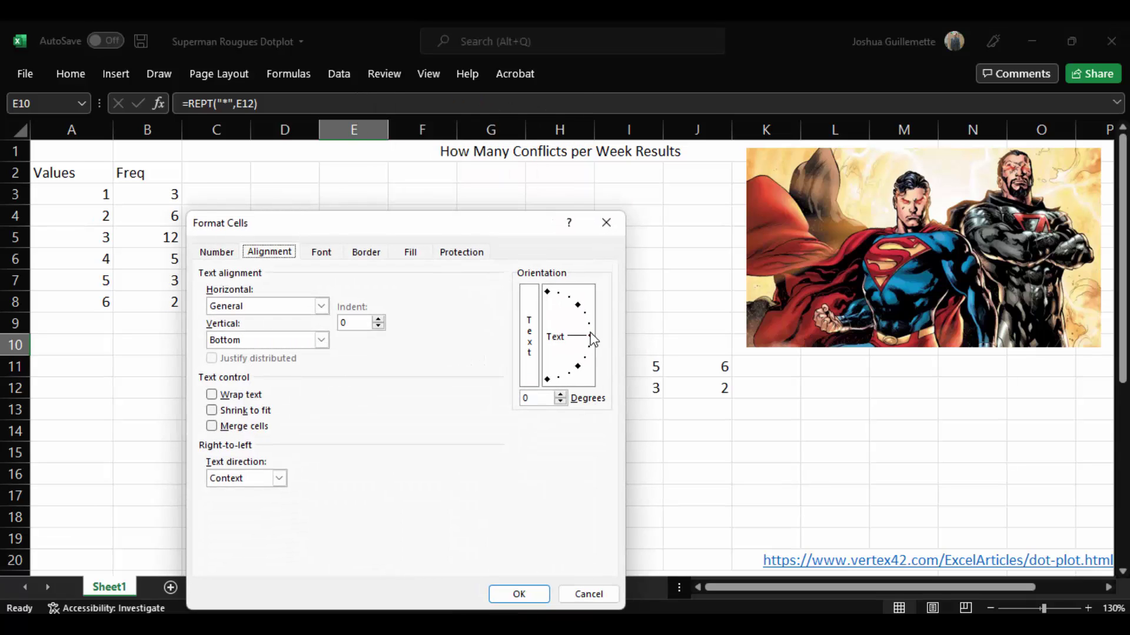
click(548, 291)
click(519, 594)
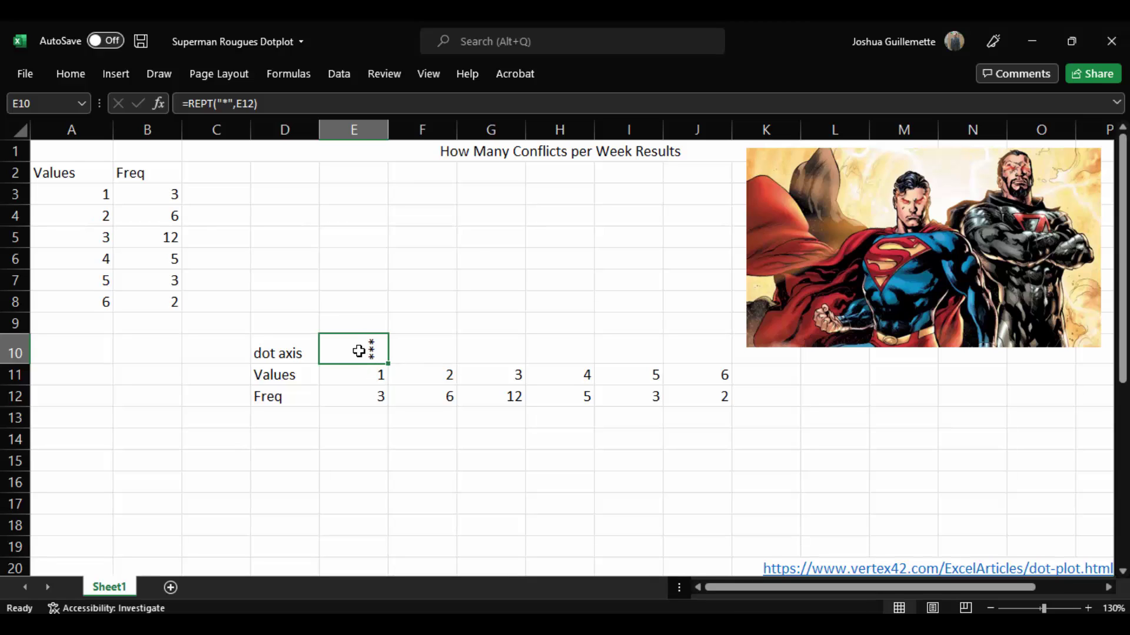
- Merge and center cells E7:E10 to make a taller cell for the asterisks
drag(353, 345, 348, 280)
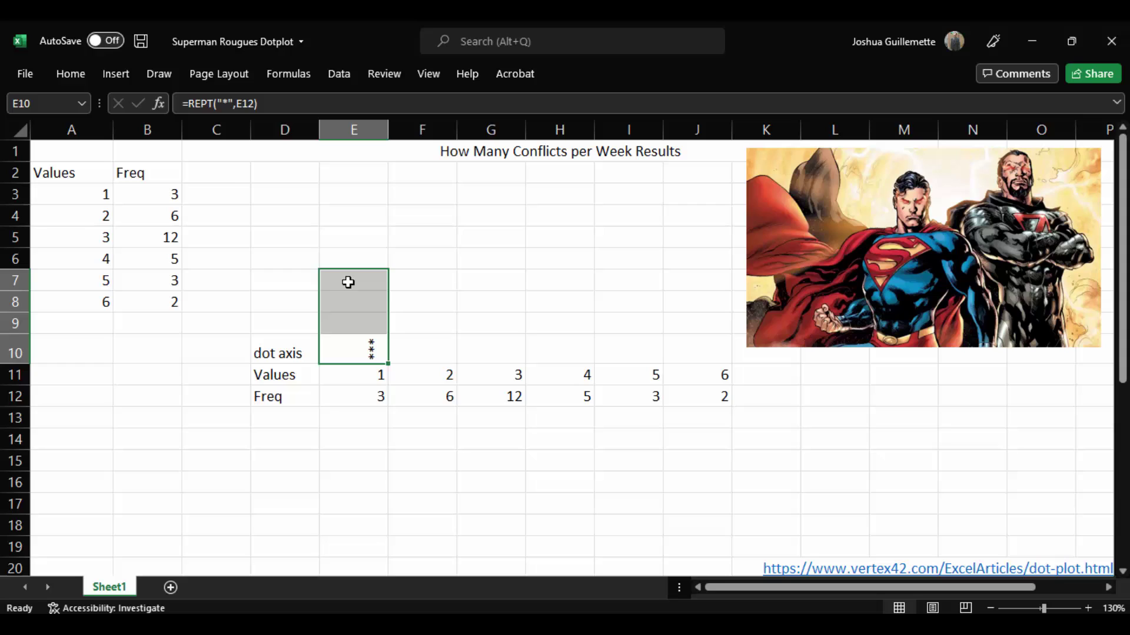
click(77, 73)
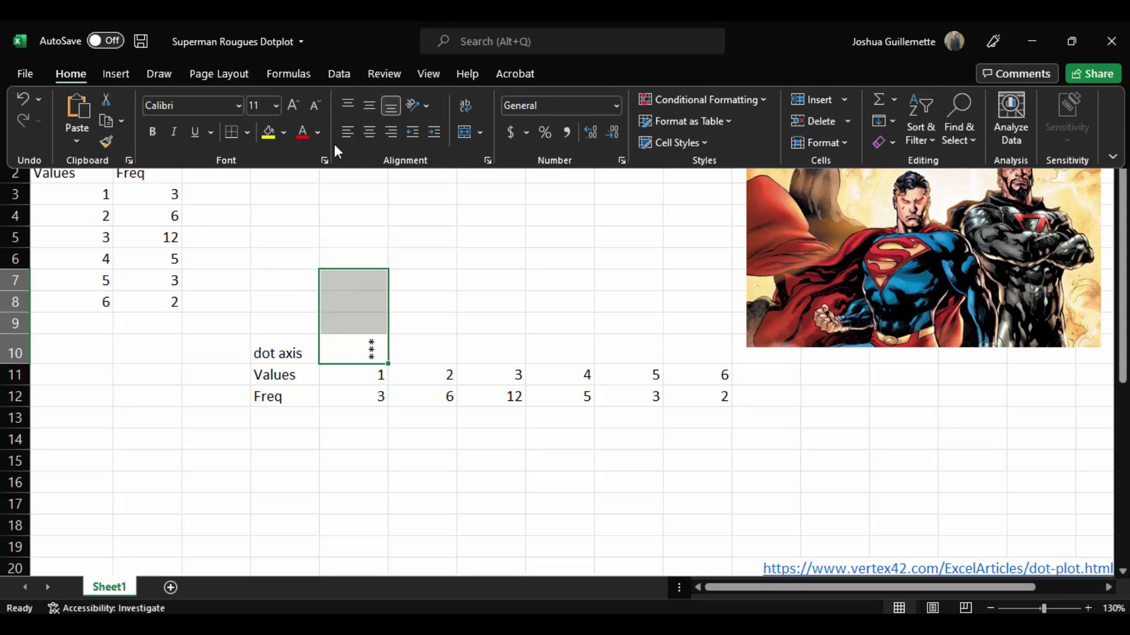
click(465, 133)
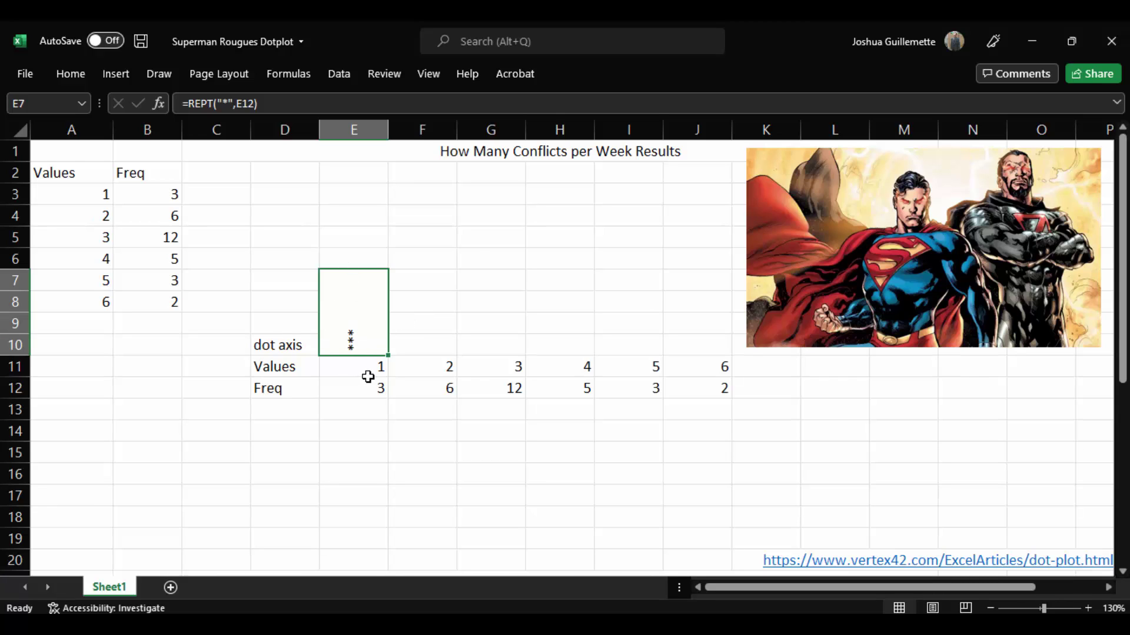
- Fill the merged asterisk cell in E7:E10 across through column J, covering all six values
click(342, 393)
click(345, 342)
drag(388, 357, 722, 353)
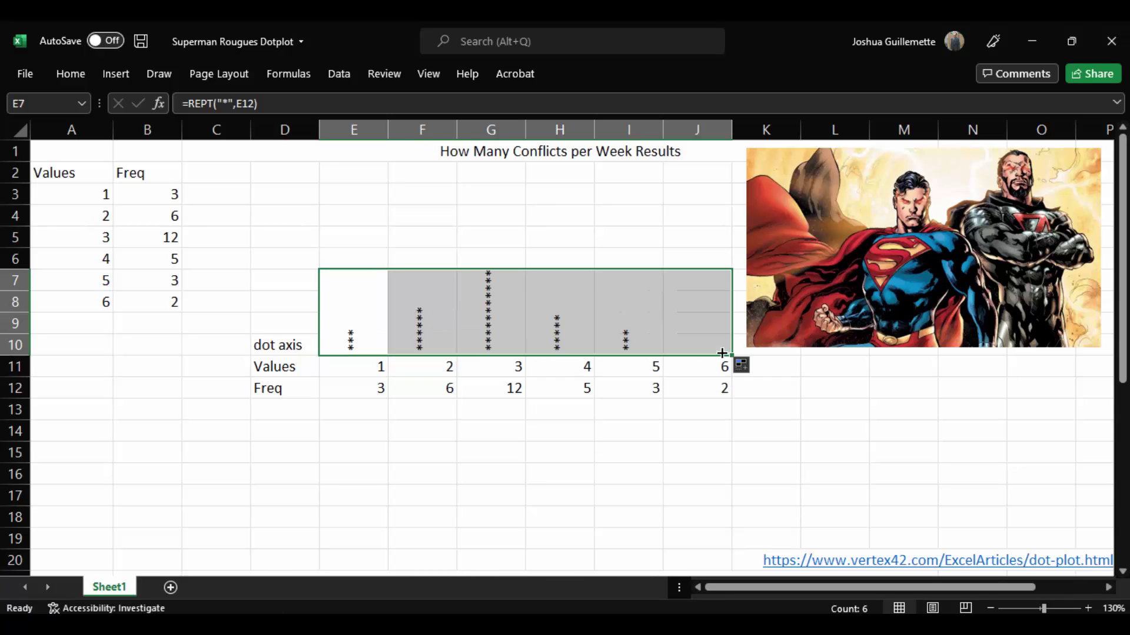
- Review the asterisk columns against the Values and Freq rows, and view the villain frequency table and dot plot further down the sheet
click(476, 332)
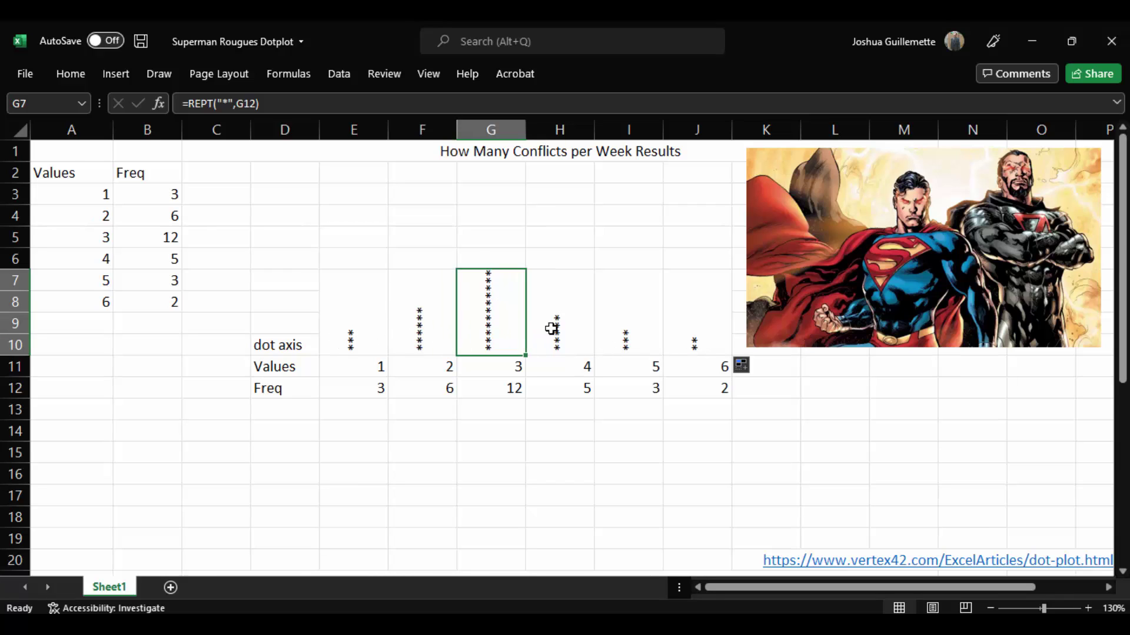
click(607, 337)
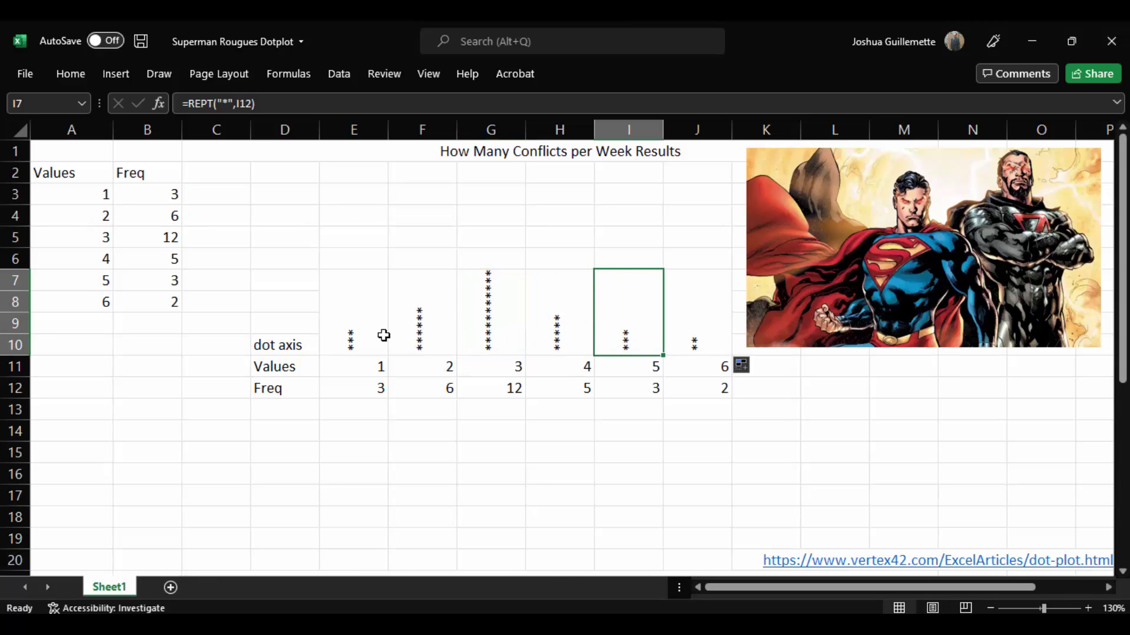
drag(260, 365, 720, 368)
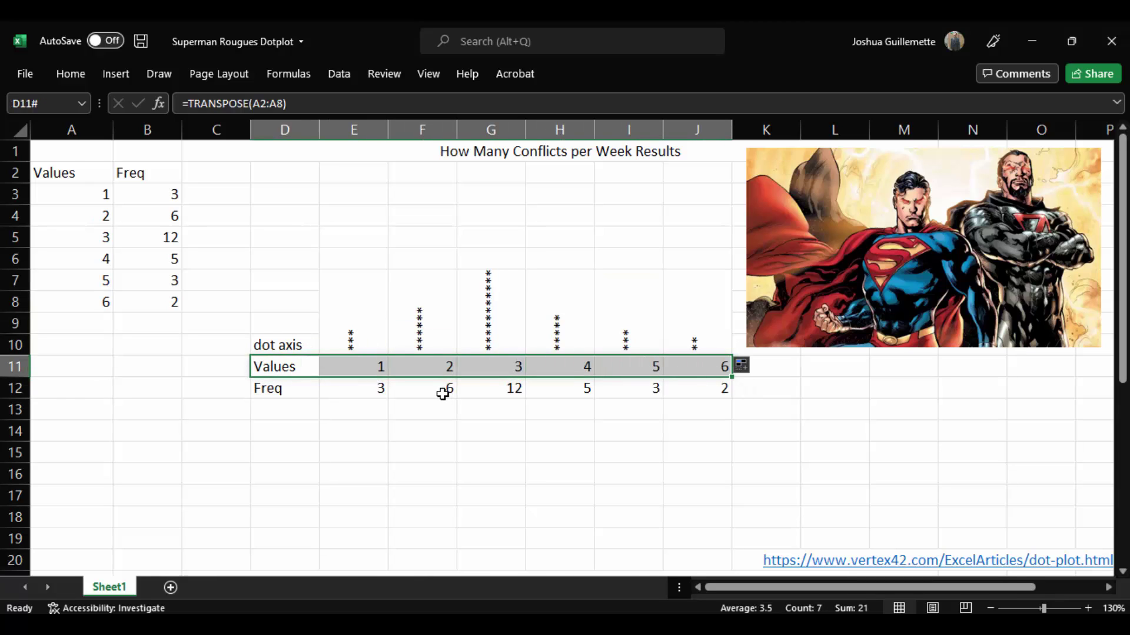
click(373, 391)
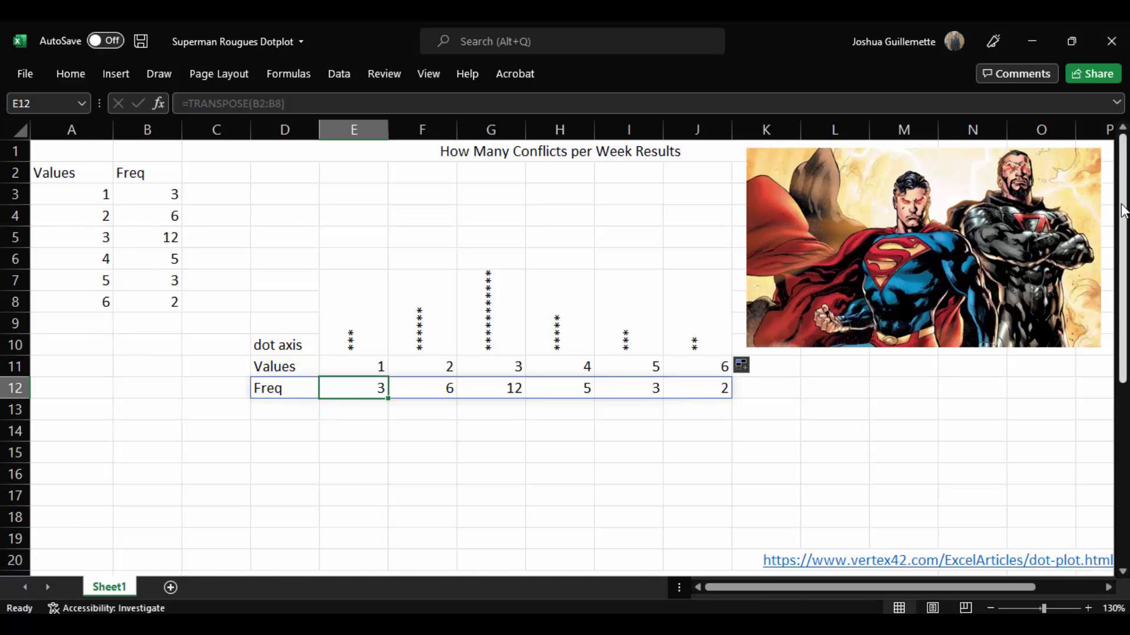
drag(1118, 207, 1121, 391)
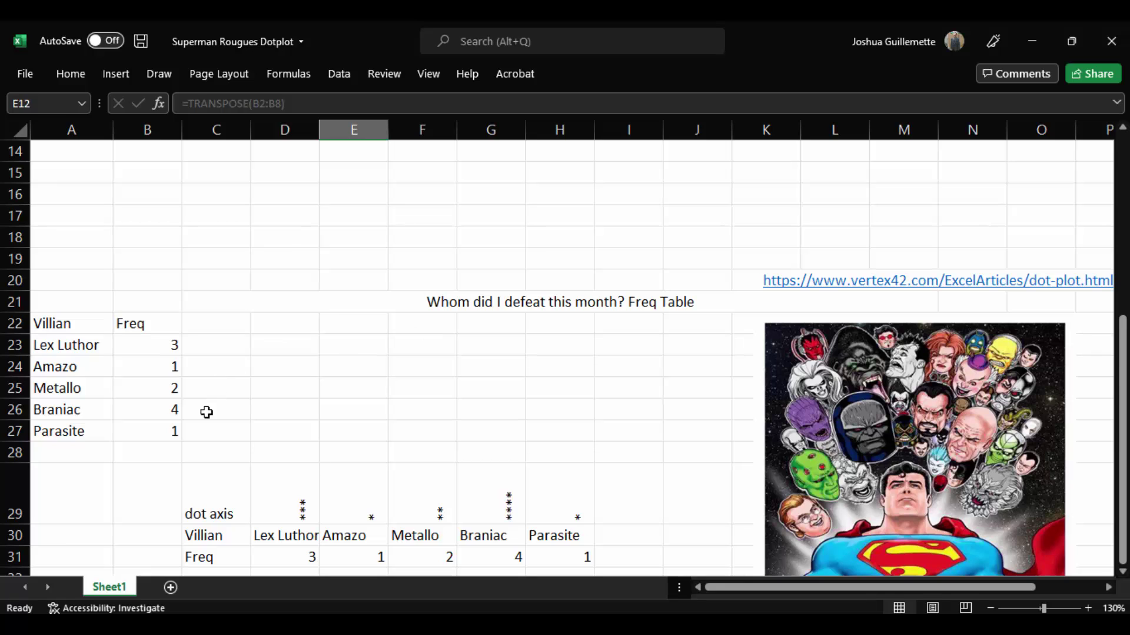
- Clear the existing villain dot plot and its transposed table from C29:I32
click(59, 539)
key(Down)
key(Down)
key(Down)
key(Down)
key(Down)
key(Down)
key(Down)
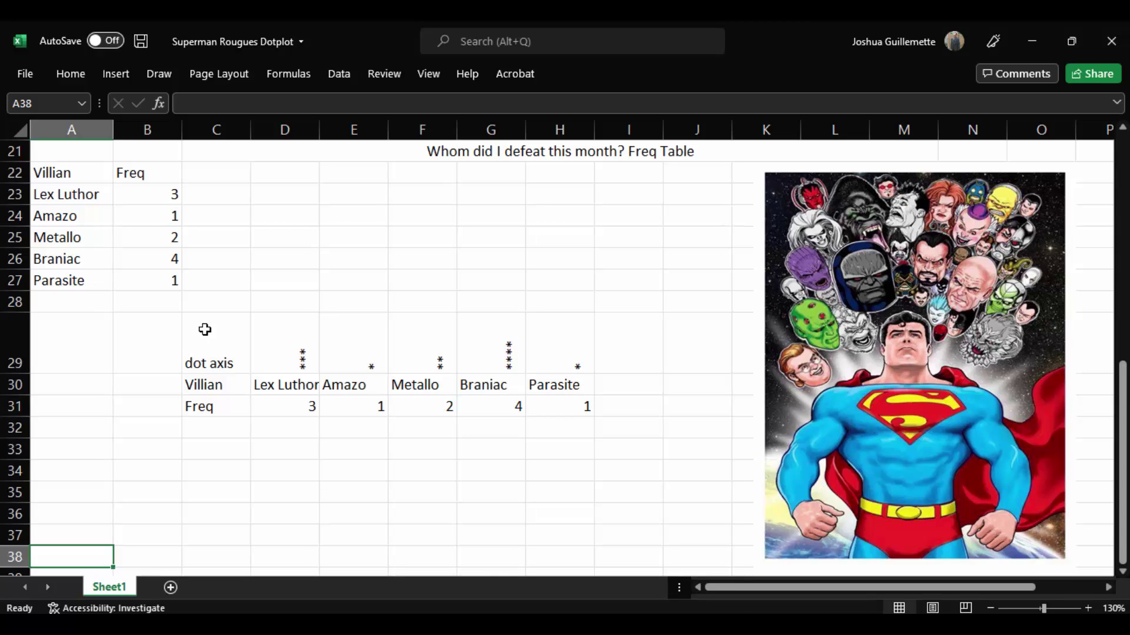
drag(204, 328, 628, 421)
key(Delete)
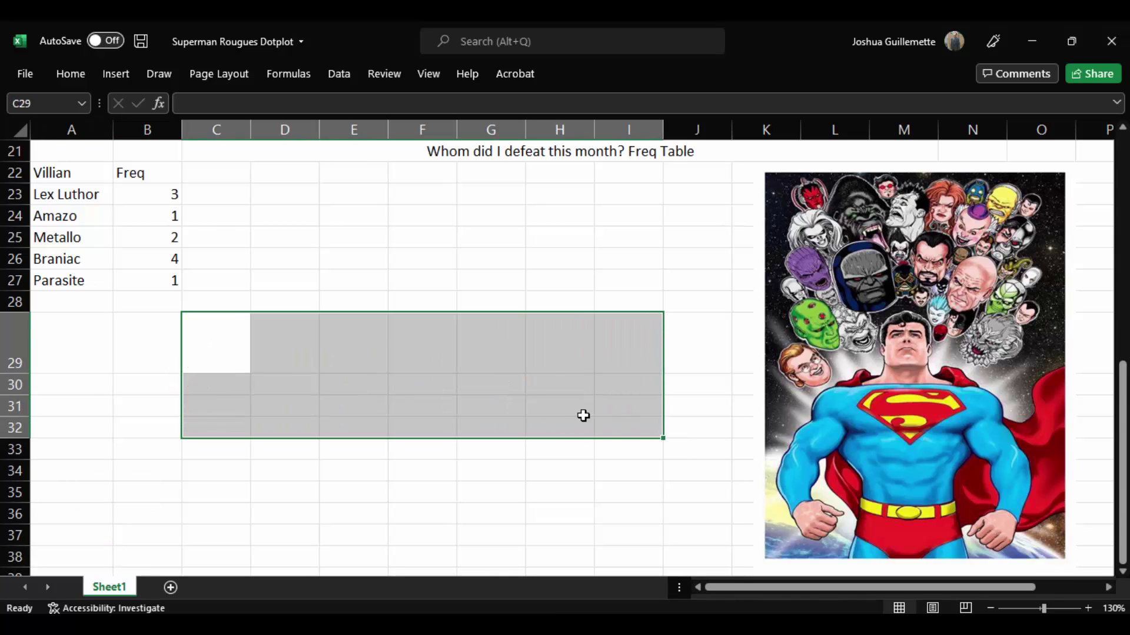
click(315, 334)
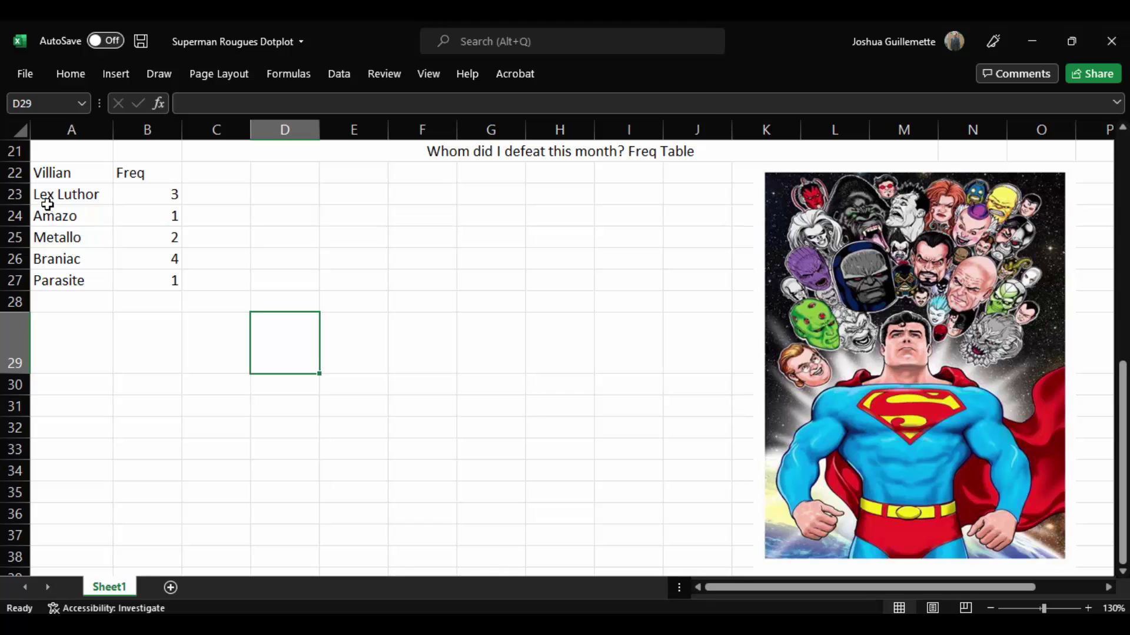
- Go through the villain names in A23:A27 one by one
drag(46, 194, 45, 288)
click(71, 209)
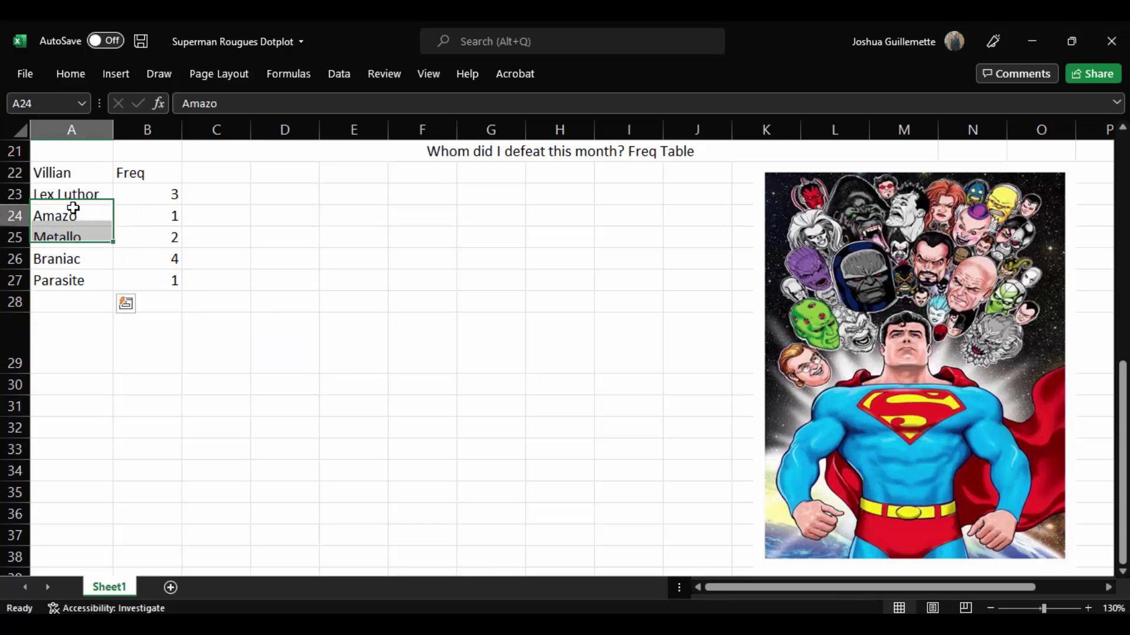
click(71, 193)
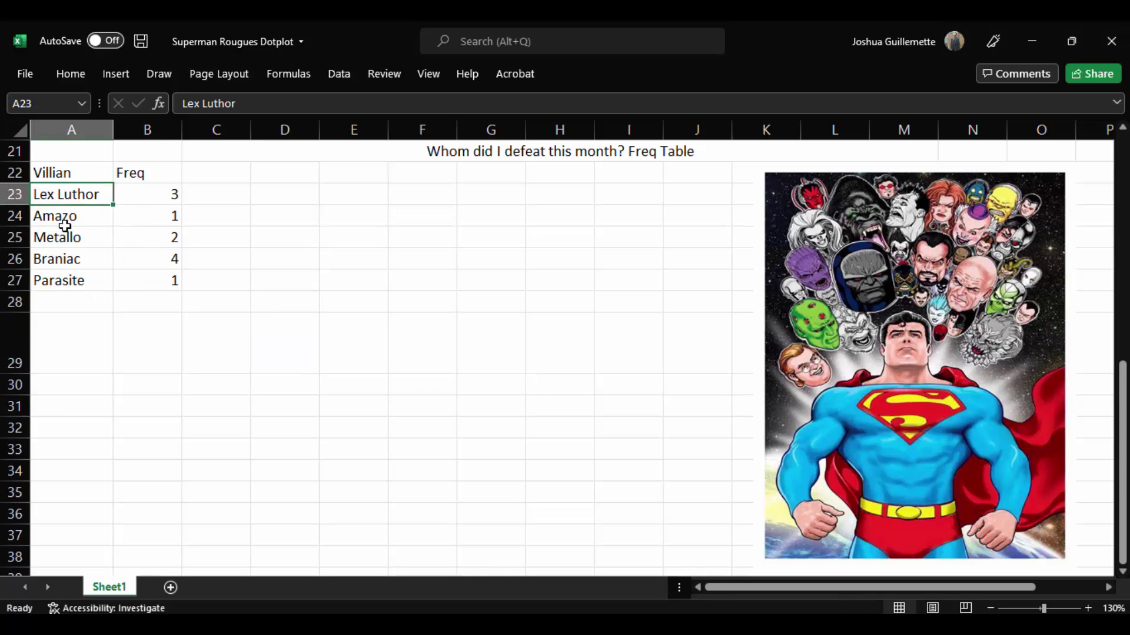
click(65, 220)
click(65, 240)
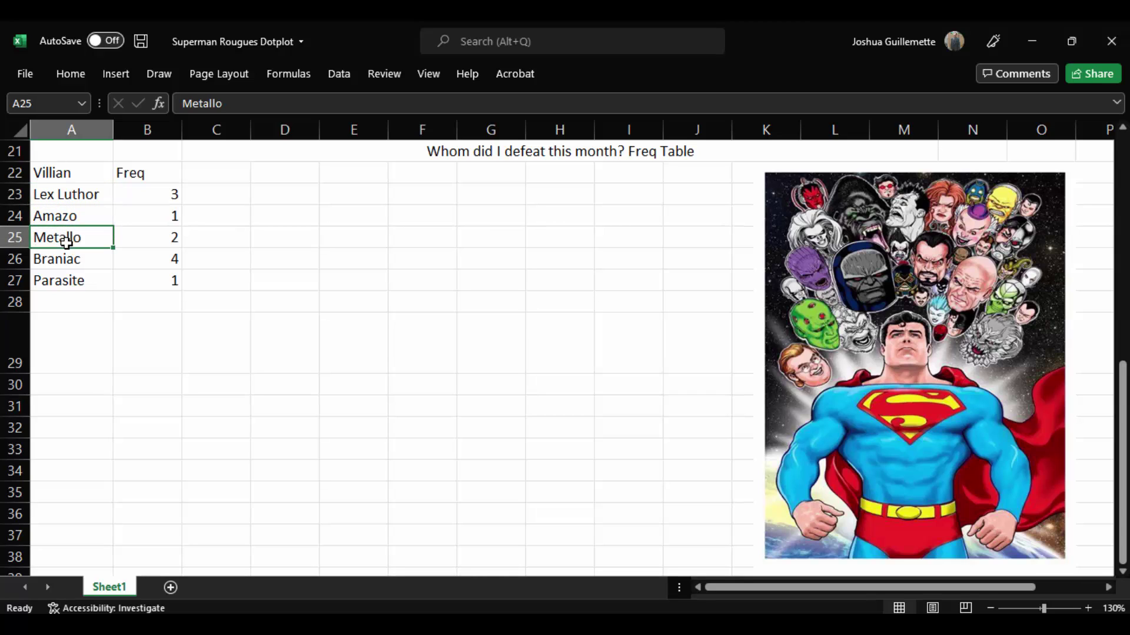
click(66, 263)
click(66, 286)
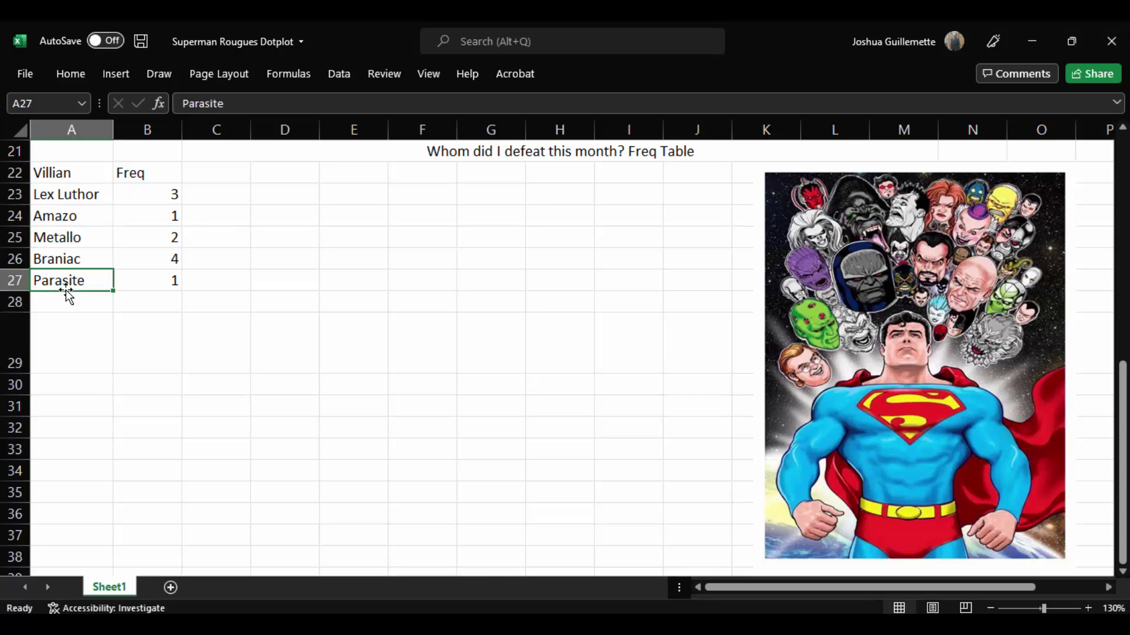
drag(55, 189, 63, 282)
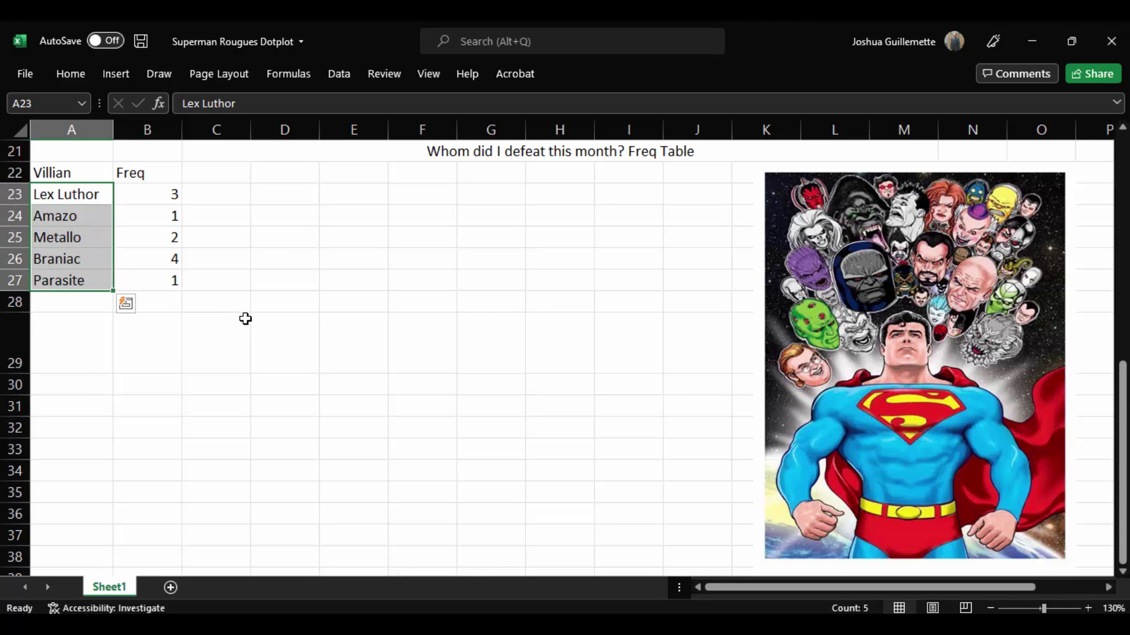
- Transpose the Villian column A22:A27, including its header, into row 30 starting at C30 with the TRANSPOSE function
click(234, 384)
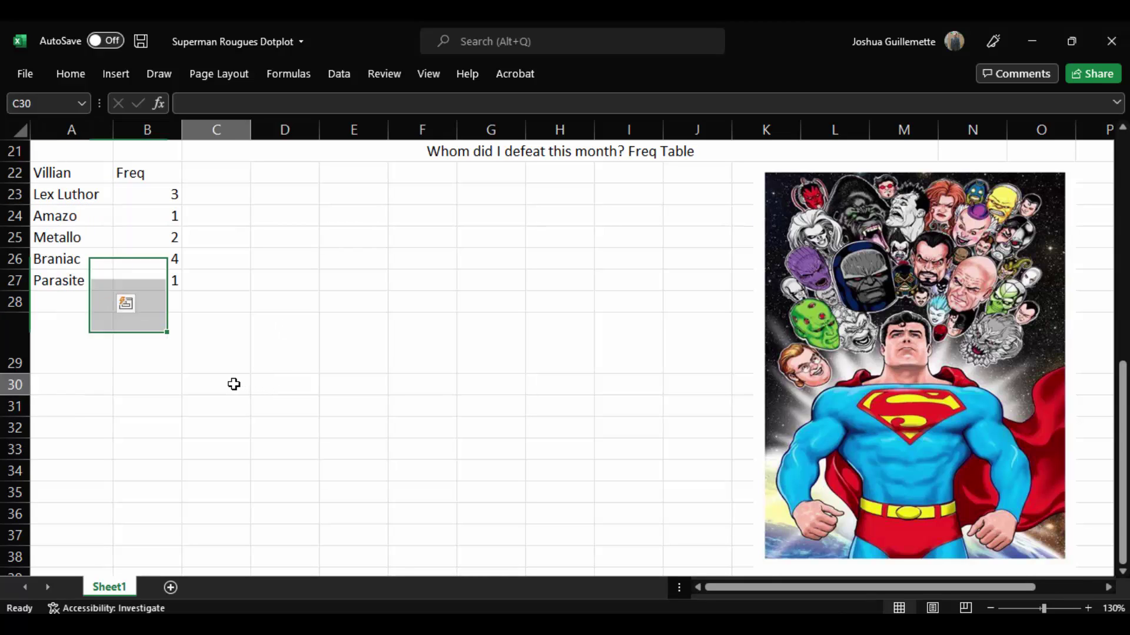
text(=tran)
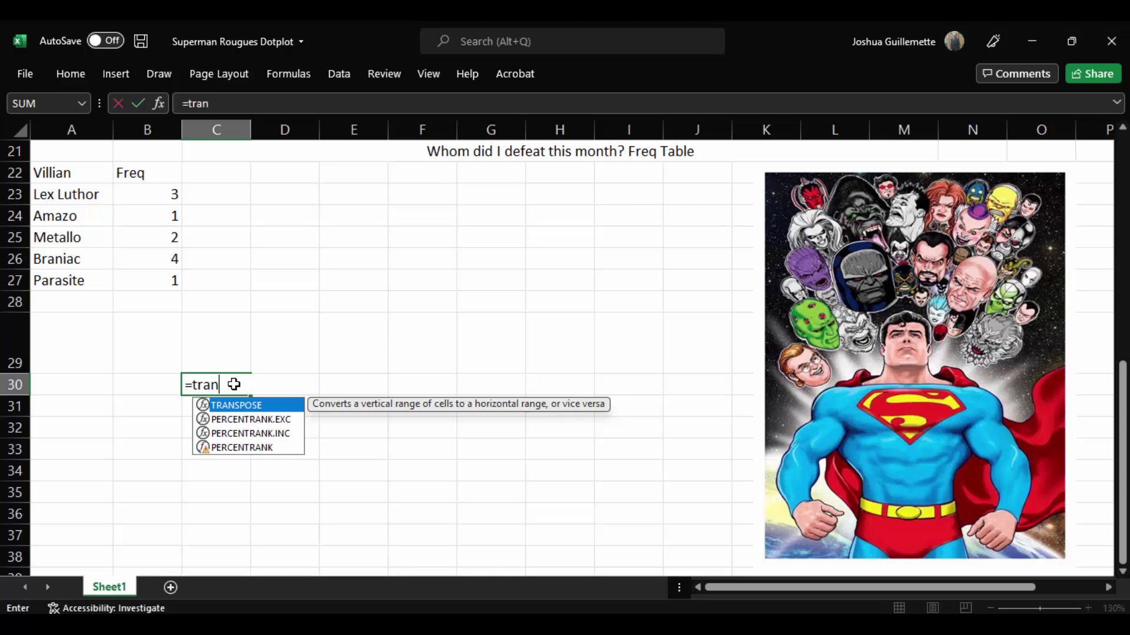
key(Tab)
drag(81, 193, 68, 283)
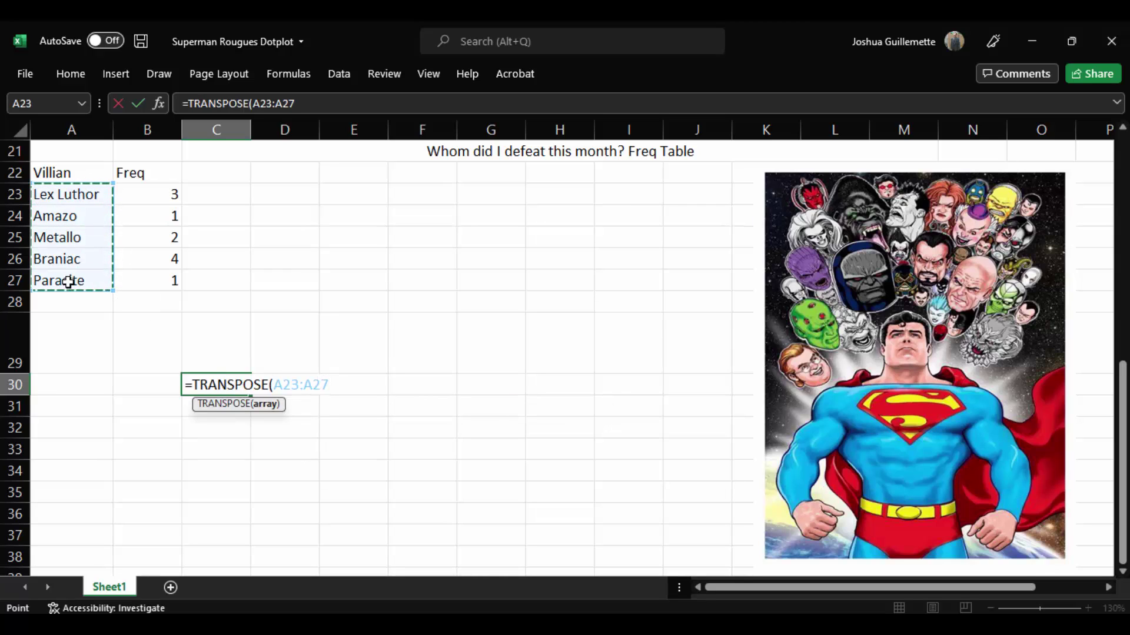
drag(68, 195, 66, 280)
key(Return)
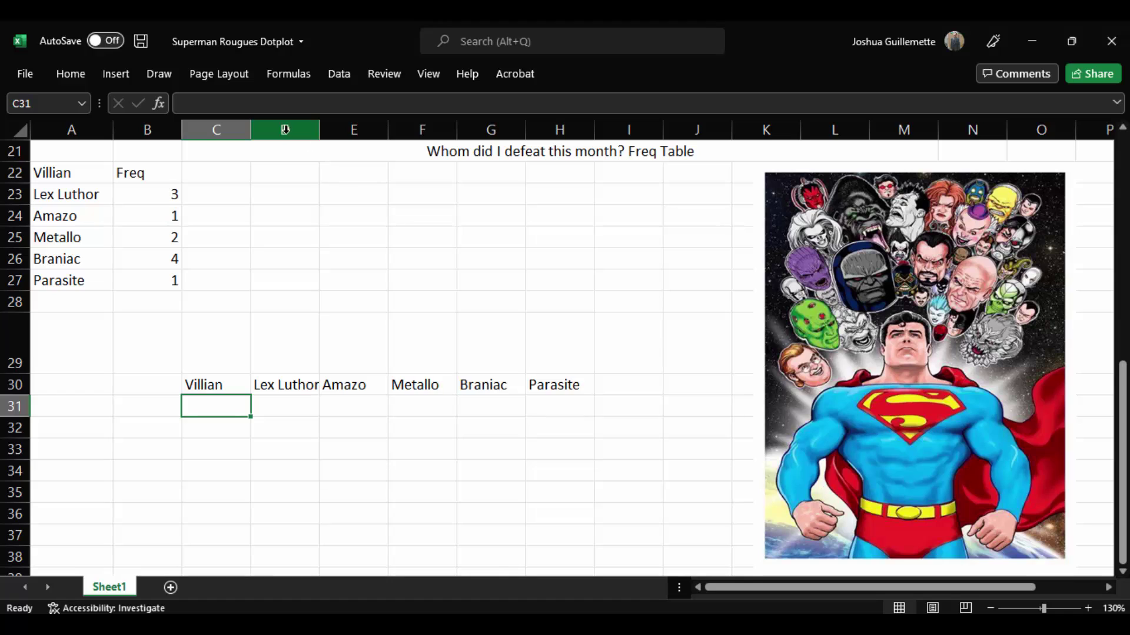
- Autofit the widths of columns D through H to the transposed villain names
drag(316, 130, 585, 111)
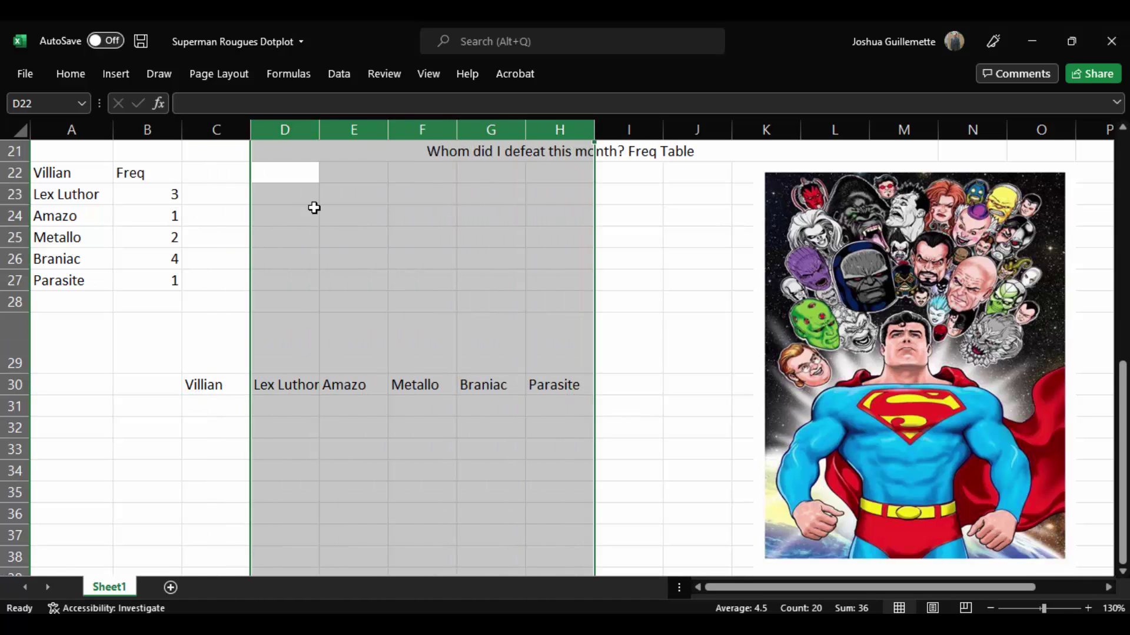
double_click(322, 126)
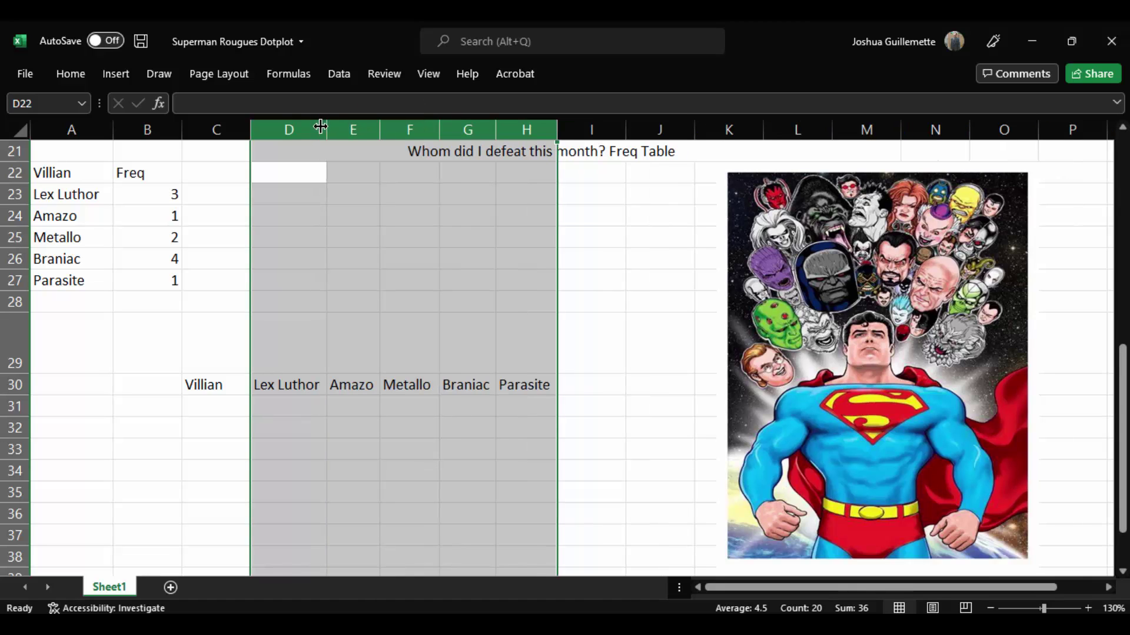
click(311, 288)
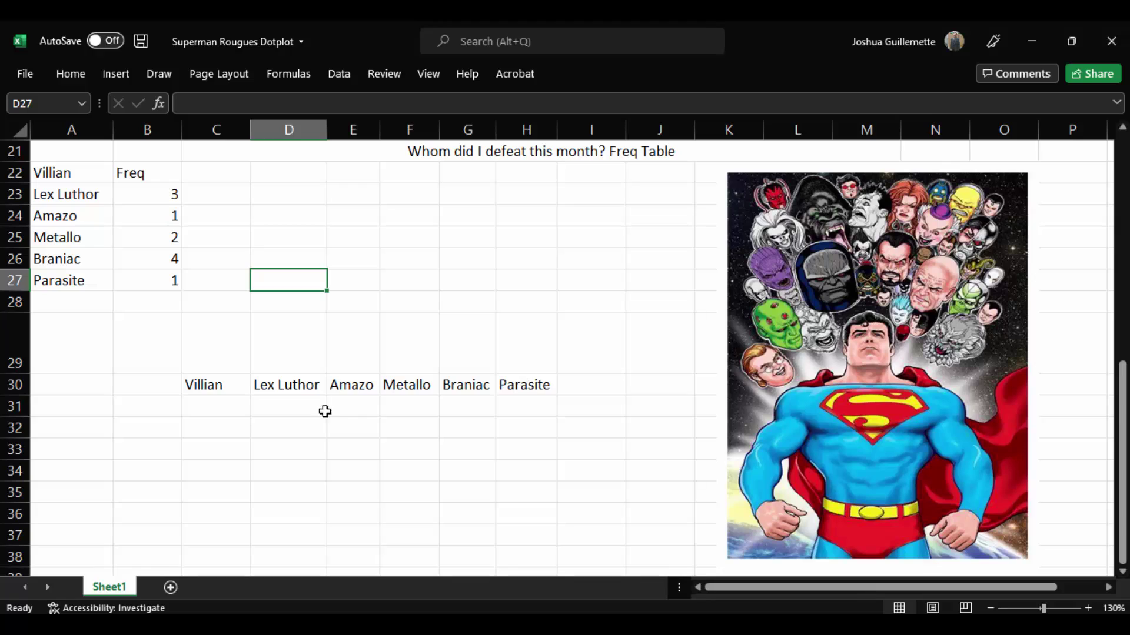
- Transpose the Freq column B22:B27 into row 31 starting at C31 with the TRANSPOSE function
click(204, 407)
text(=tran)
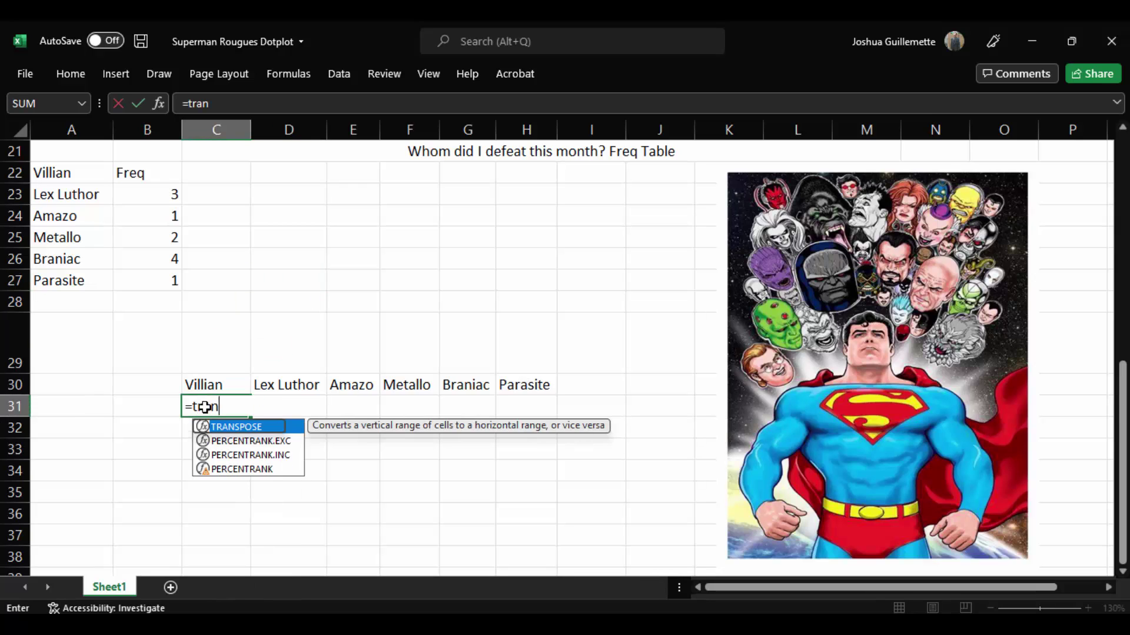
key(Tab)
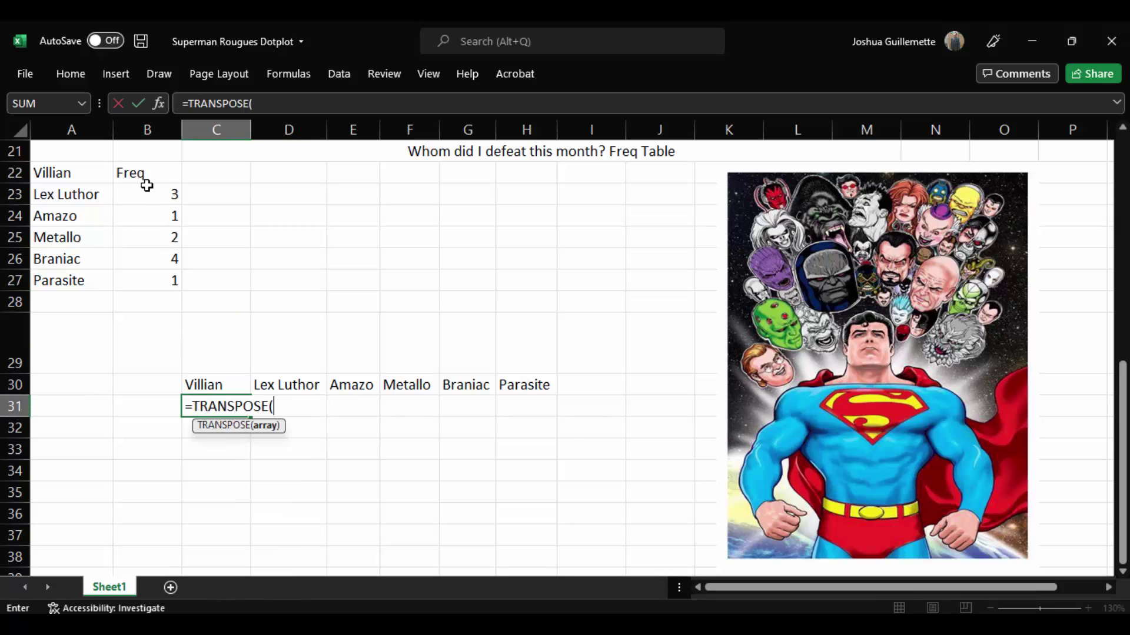
drag(138, 175, 146, 282)
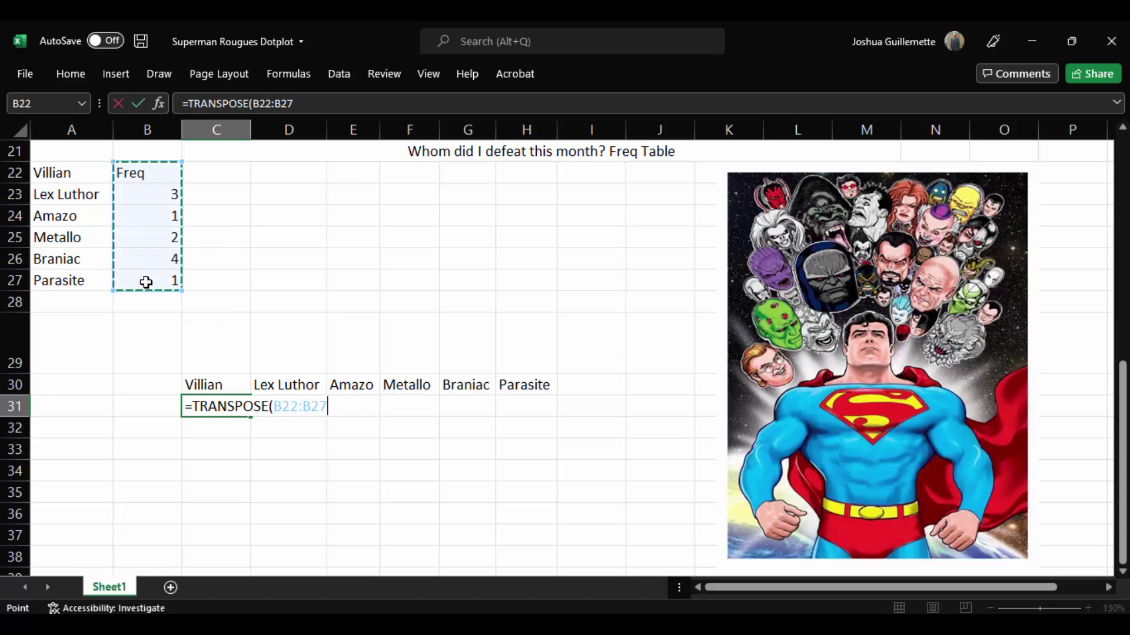
key(Return)
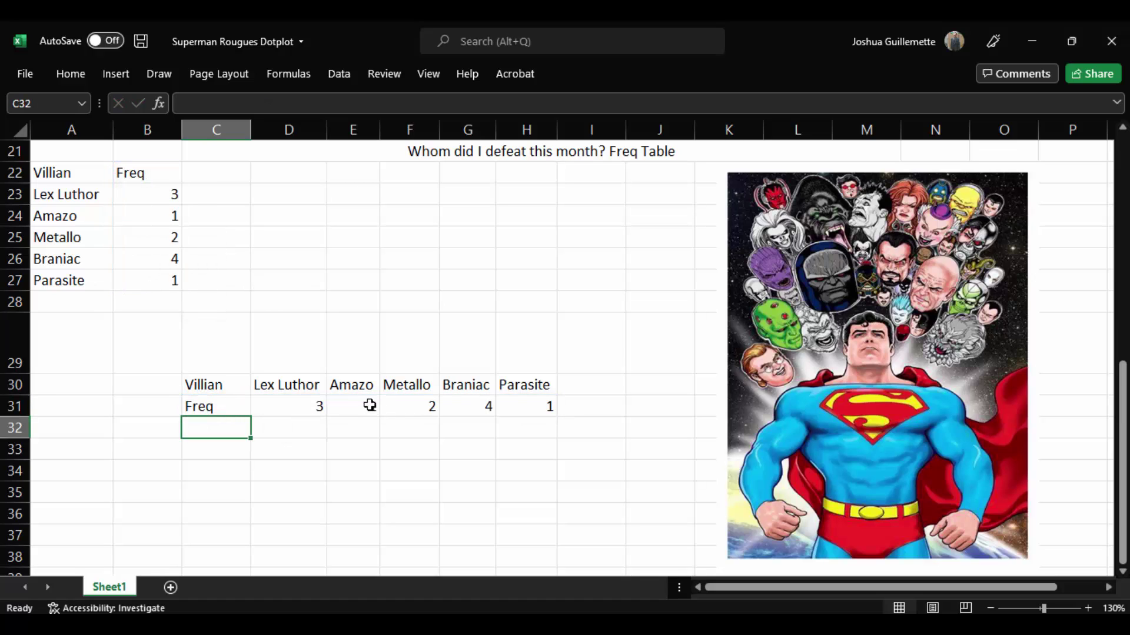
- Label cell C29 above the transposed Villian header as "dot axis"
click(223, 356)
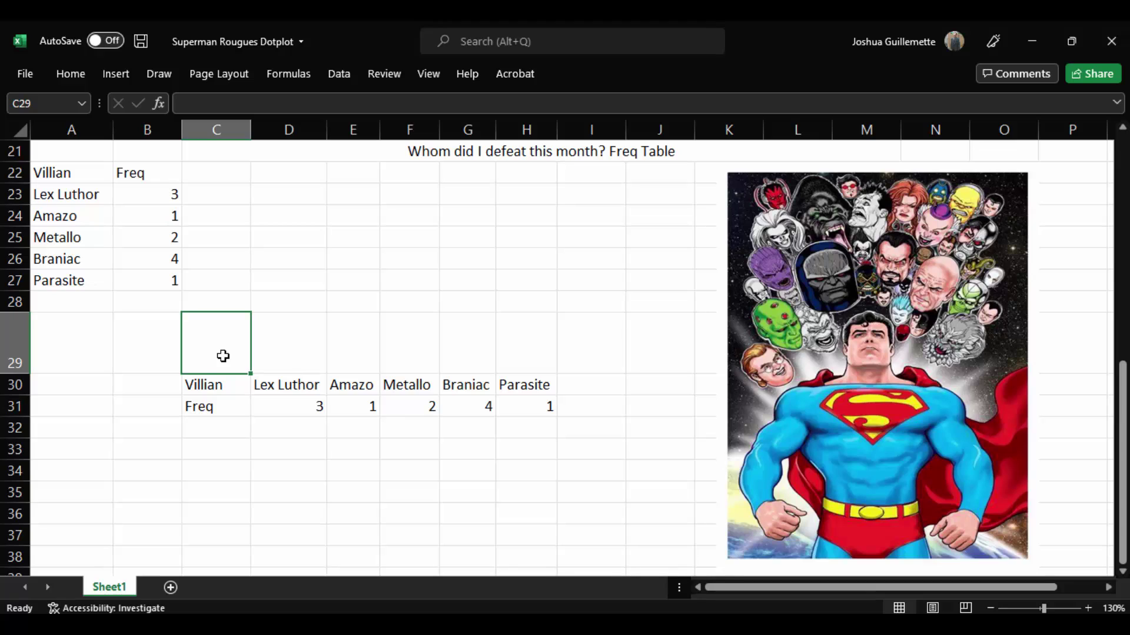
text(dot axis)
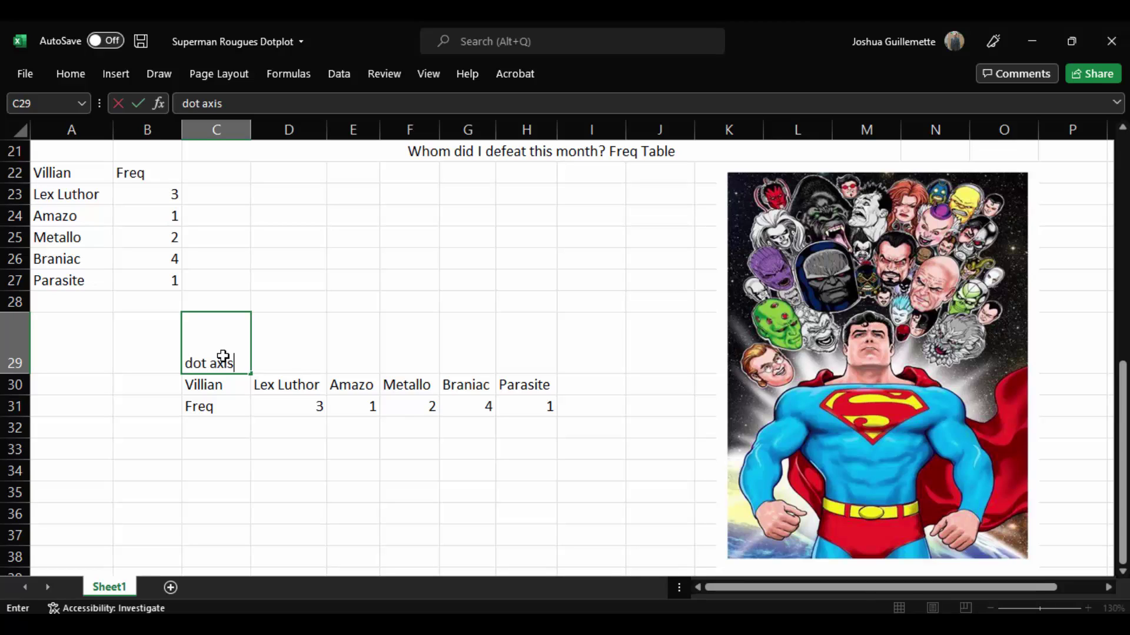
key(Tab)
text(=re)
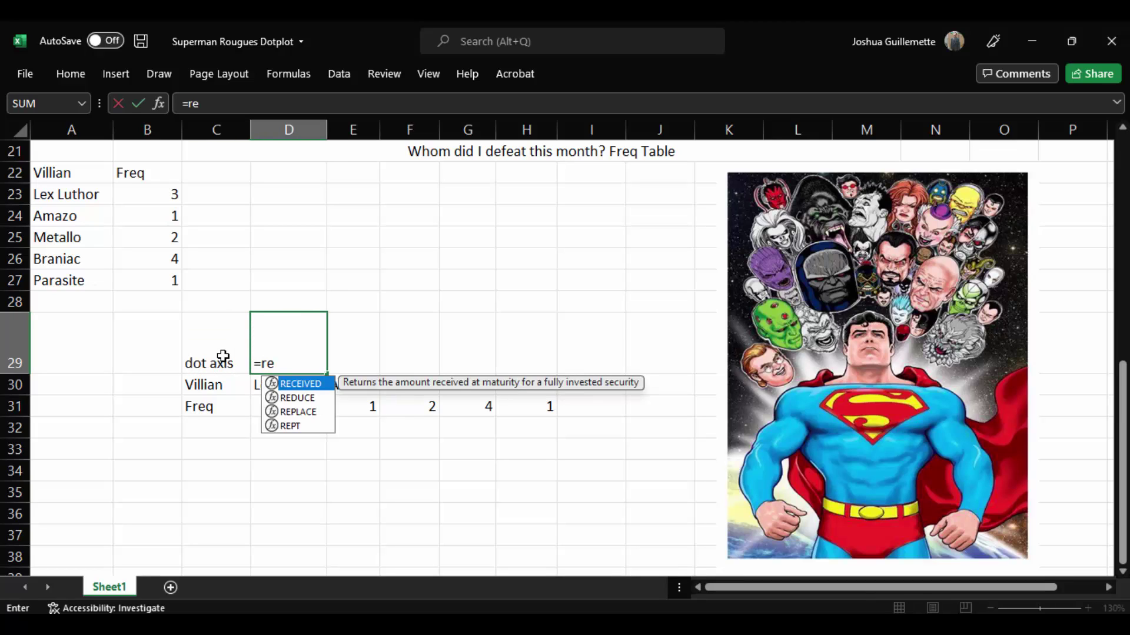
text(pt)
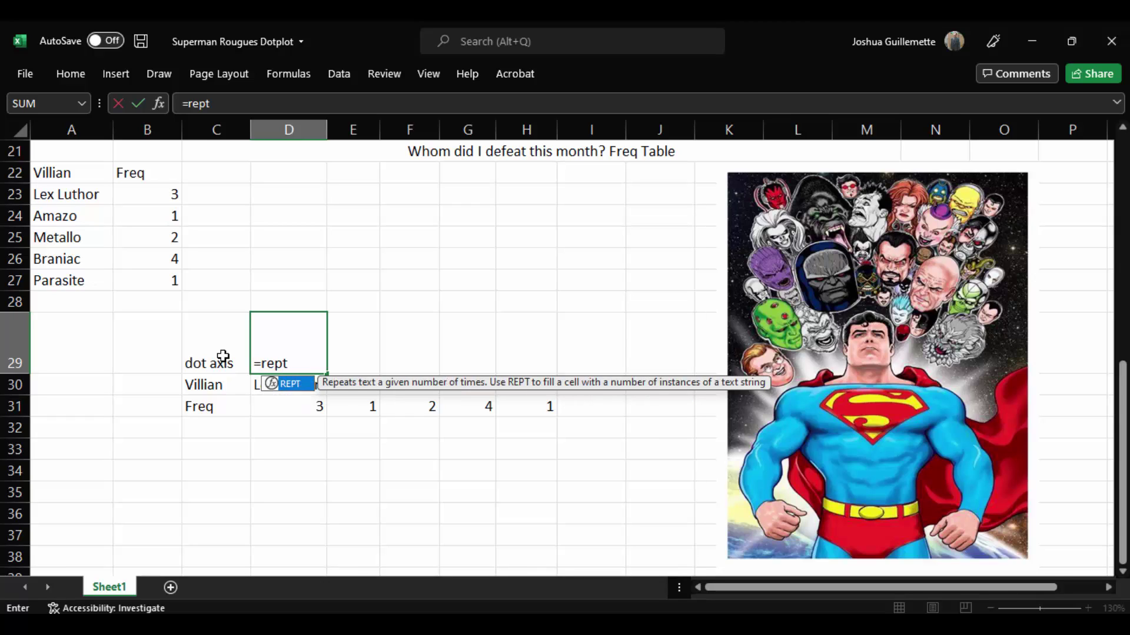
key(Tab)
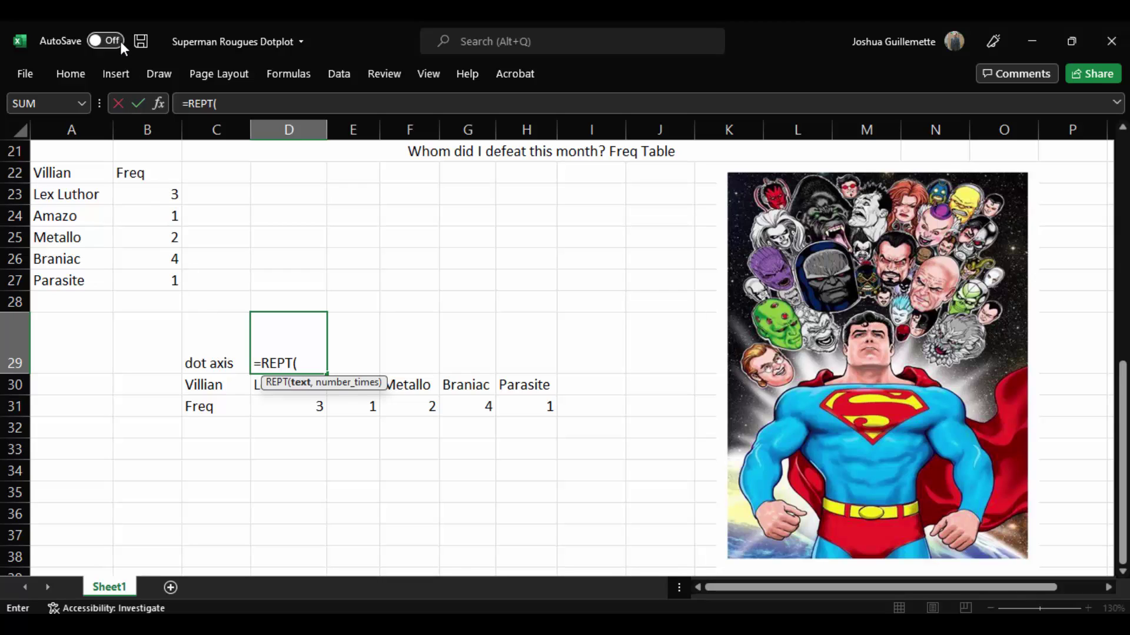
click(113, 75)
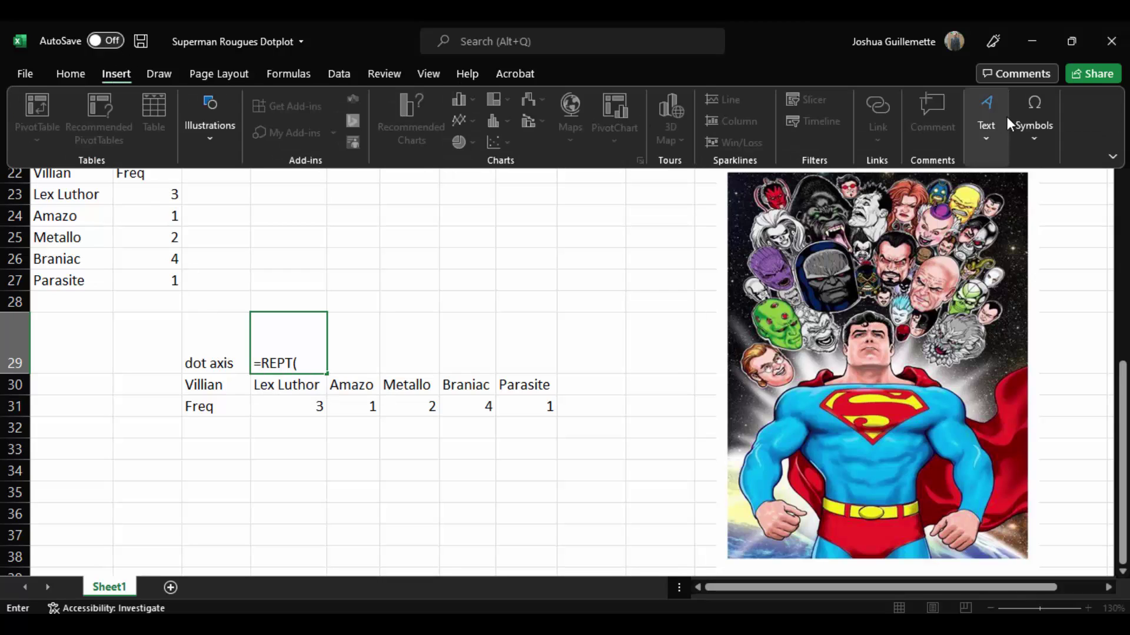
click(1034, 114)
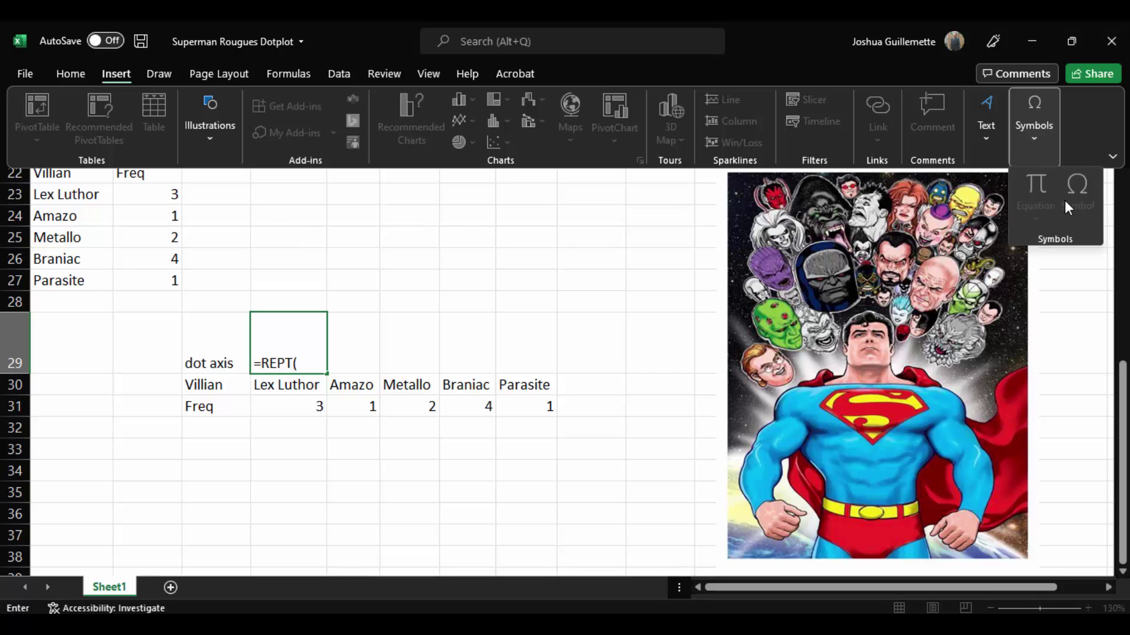
click(350, 330)
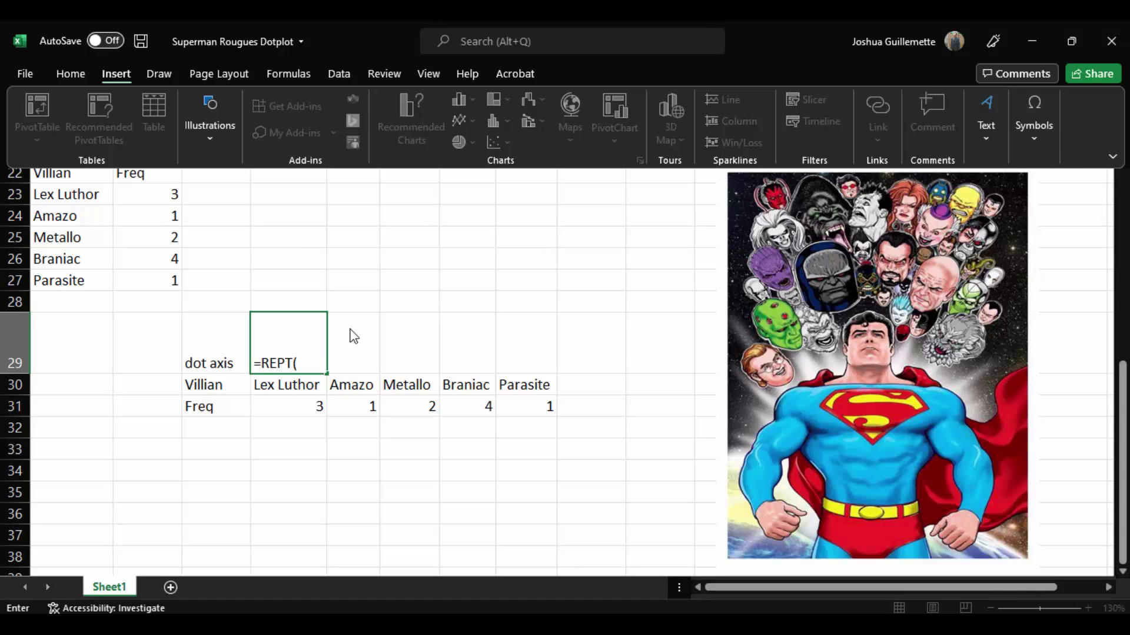
text(()
key(BackSpace)
key(BackSpace)
key(BackSpace)
key(BackSpace)
key(BackSpace)
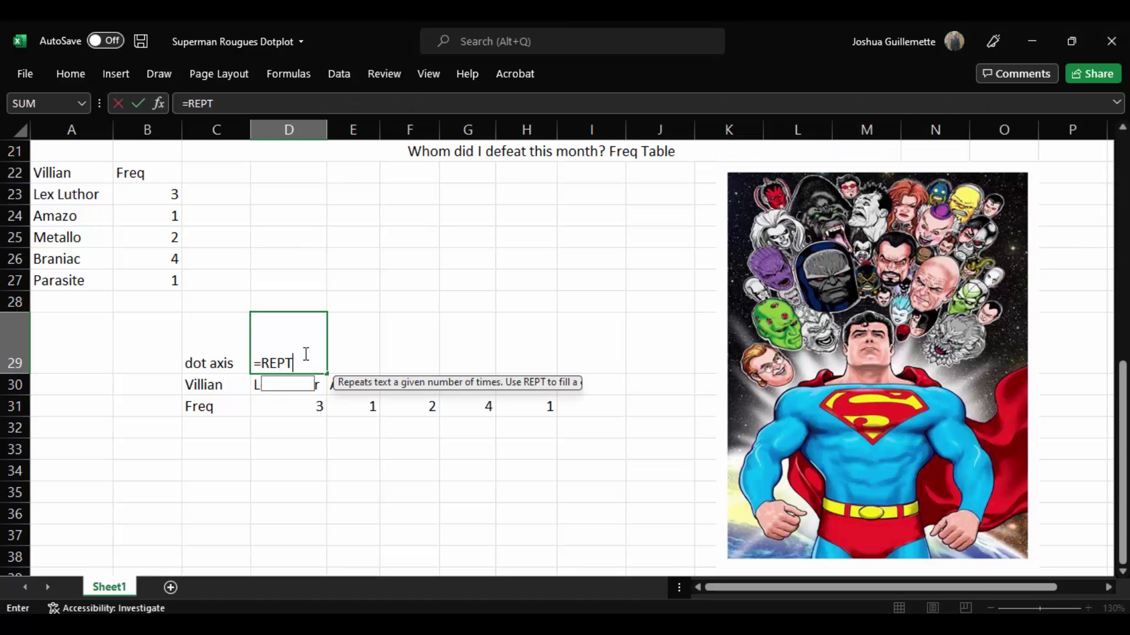
key(BackSpace)
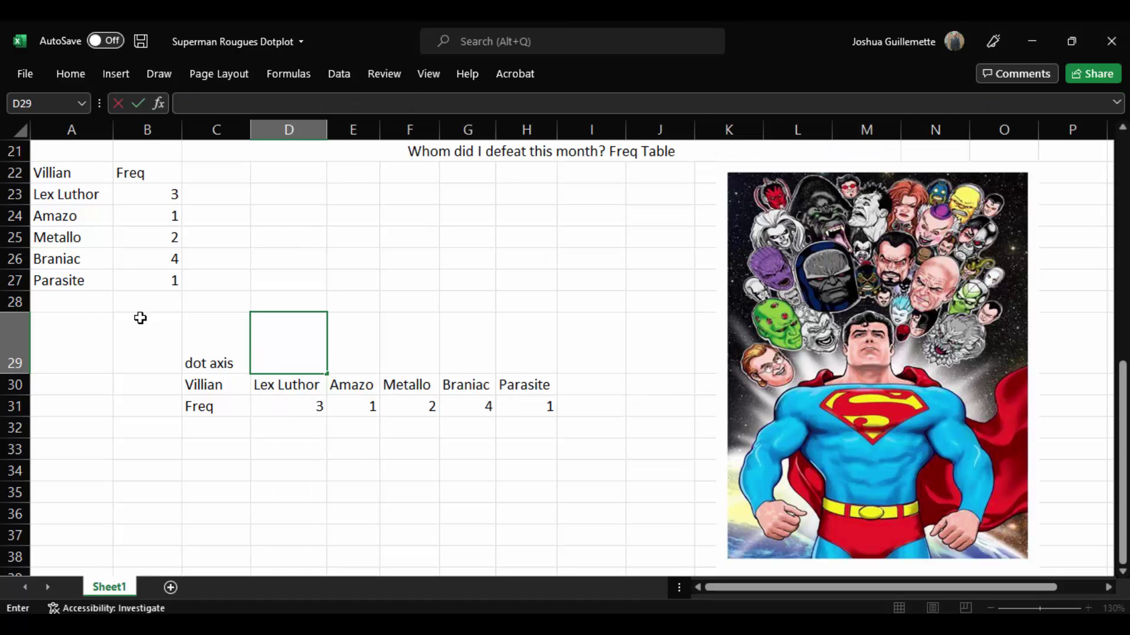
- Insert the Bullet symbol (character code 2022) from the General Punctuation subset into cell A28
click(83, 305)
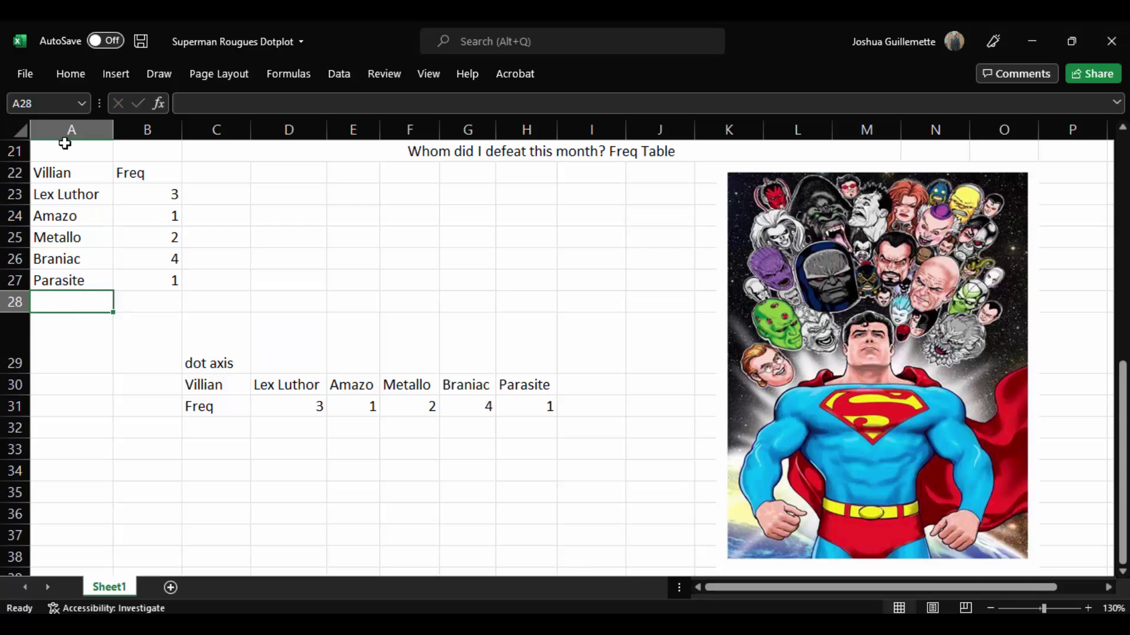
click(116, 74)
click(1035, 127)
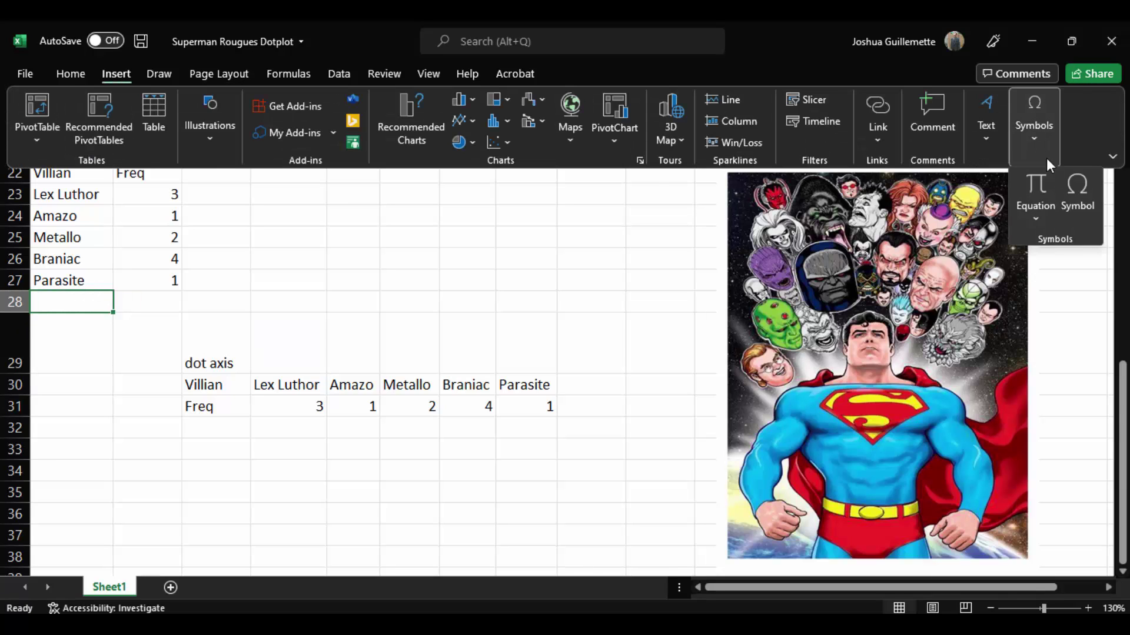
click(1074, 214)
click(672, 212)
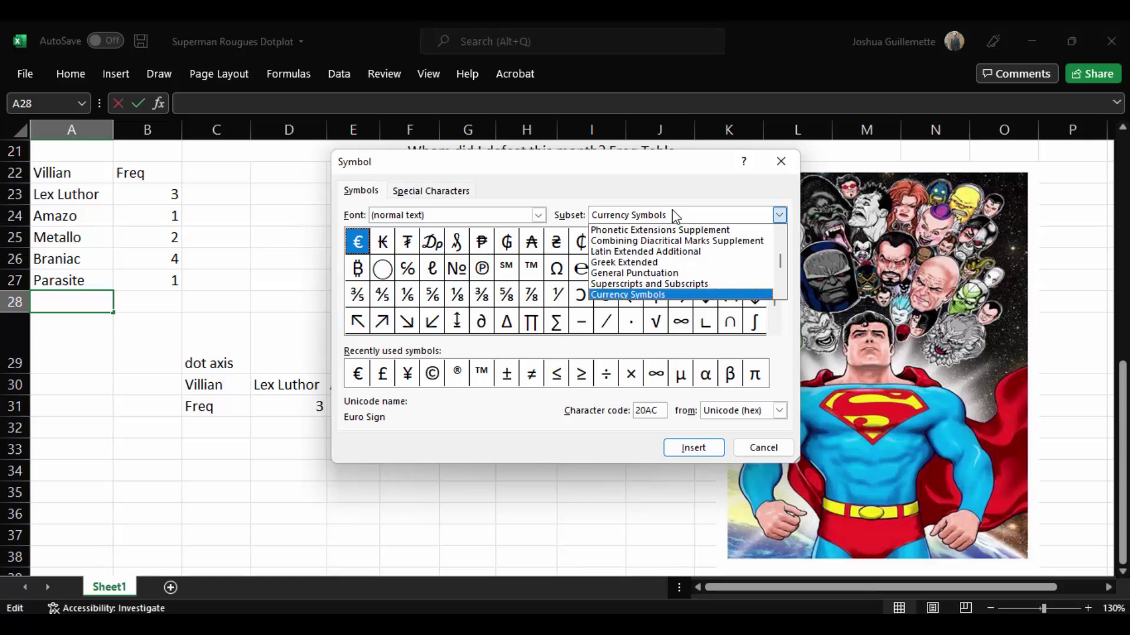
click(656, 281)
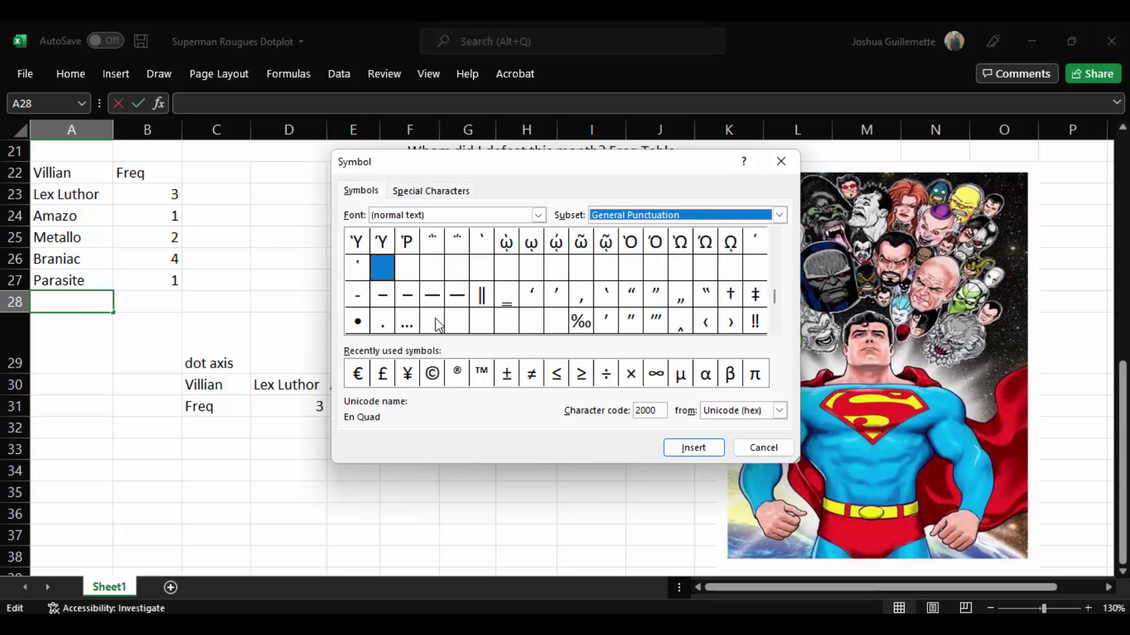
click(357, 323)
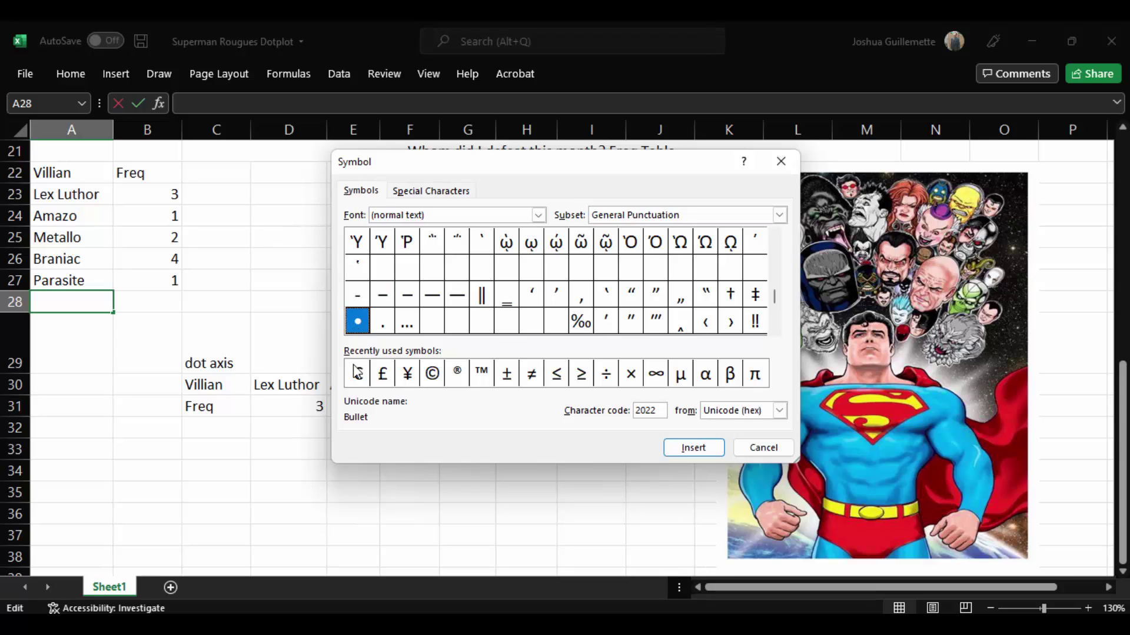
click(687, 449)
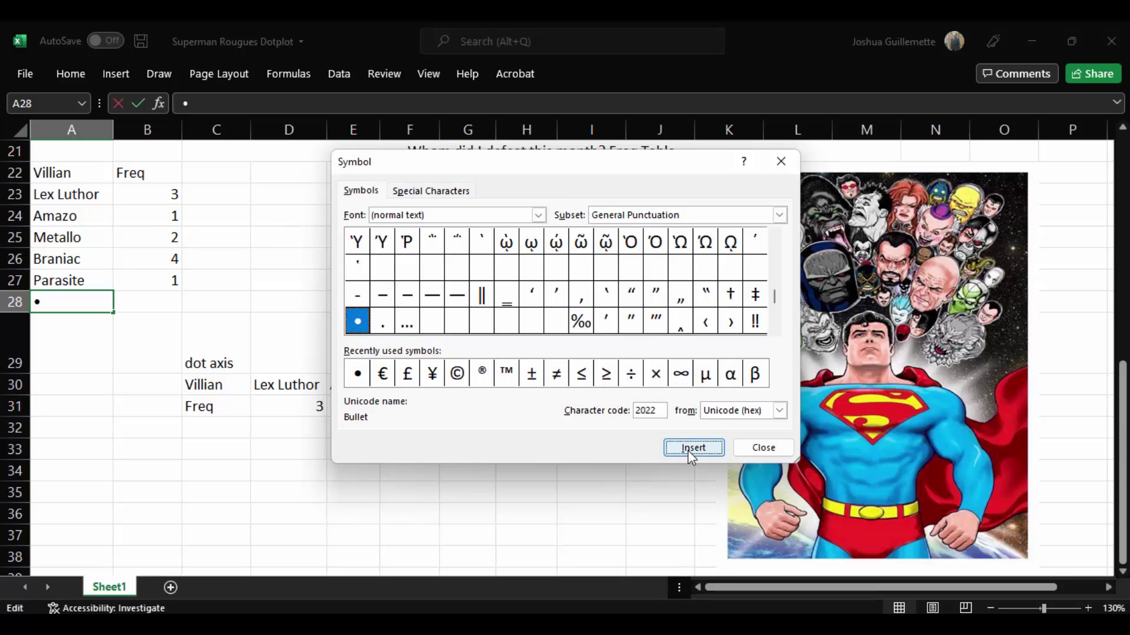
- Close the Symbol dialog and commit the bullet entry in cell A28
click(762, 450)
click(293, 362)
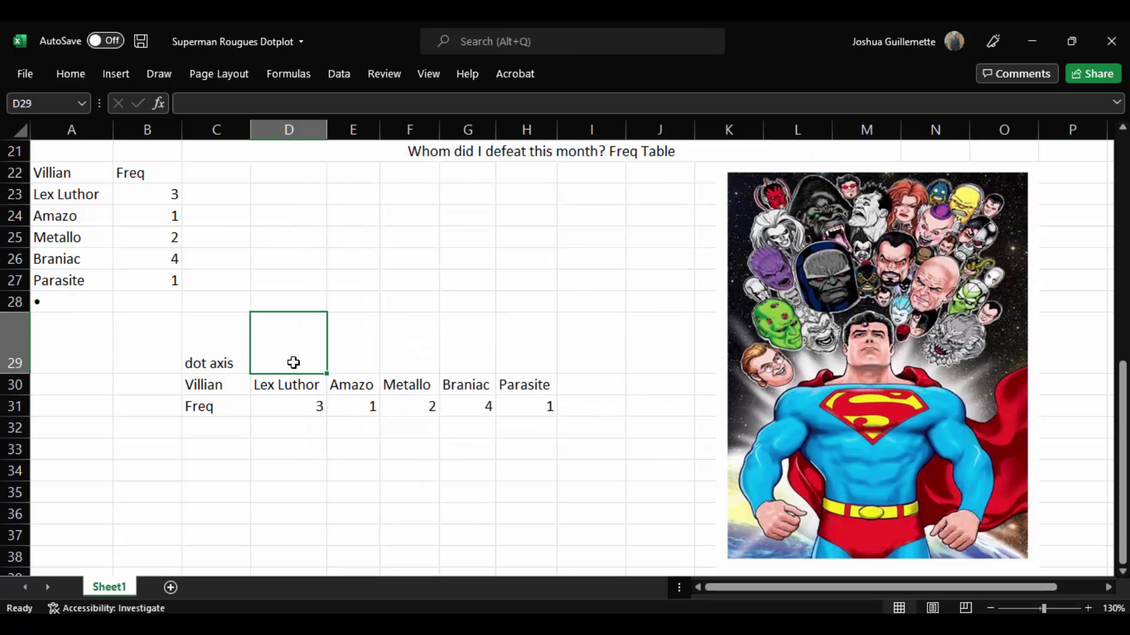
text(=rept)
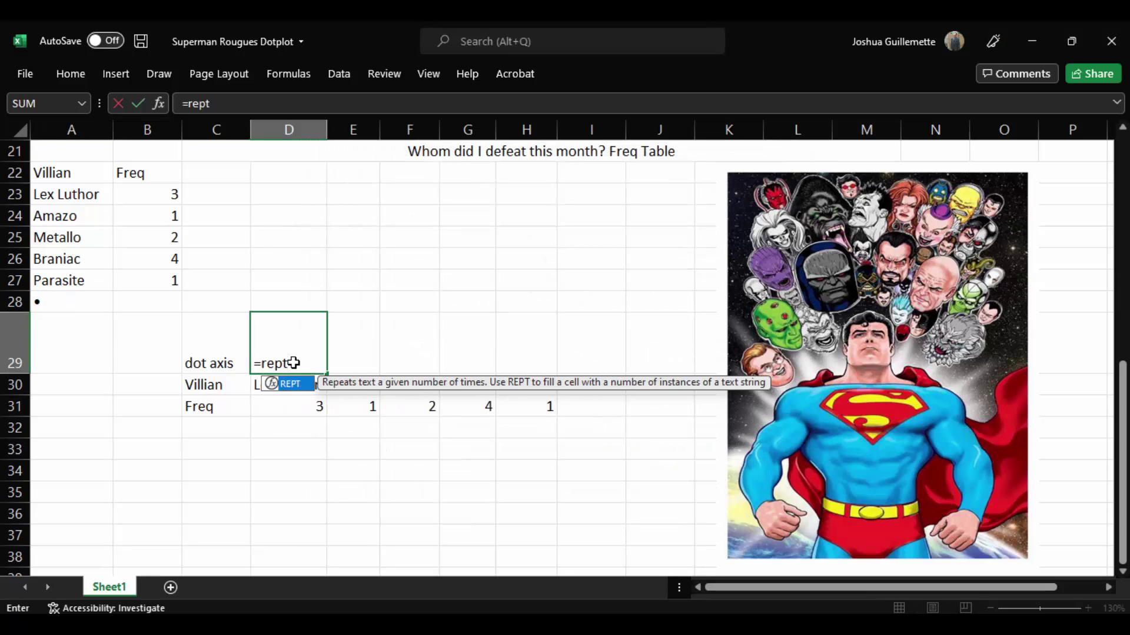
key(Tab)
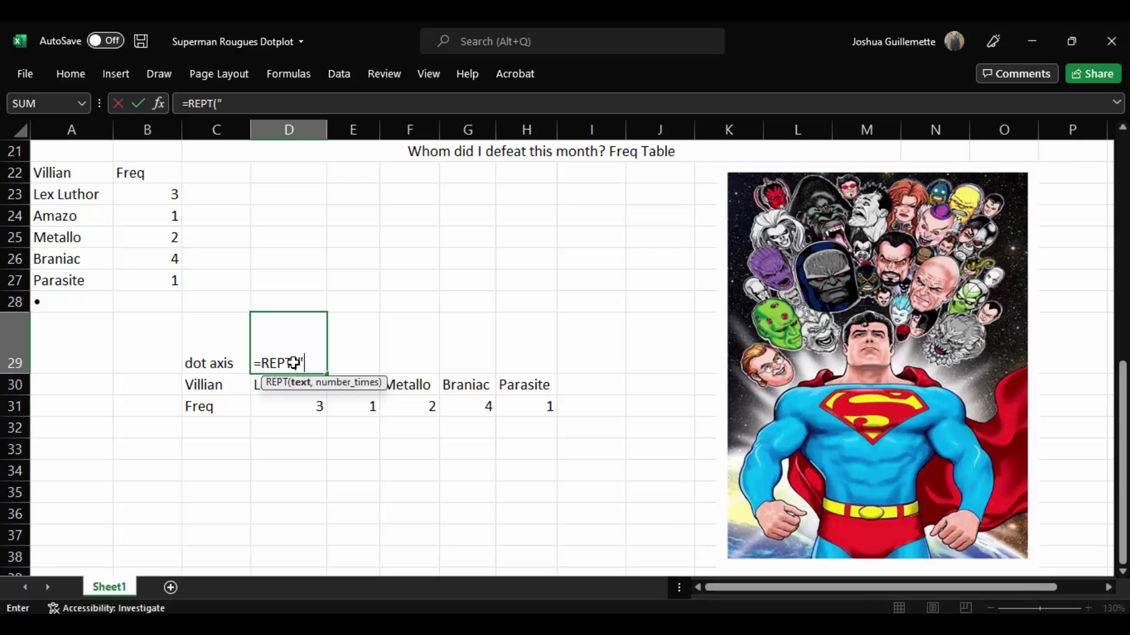
text(")
click(51, 301)
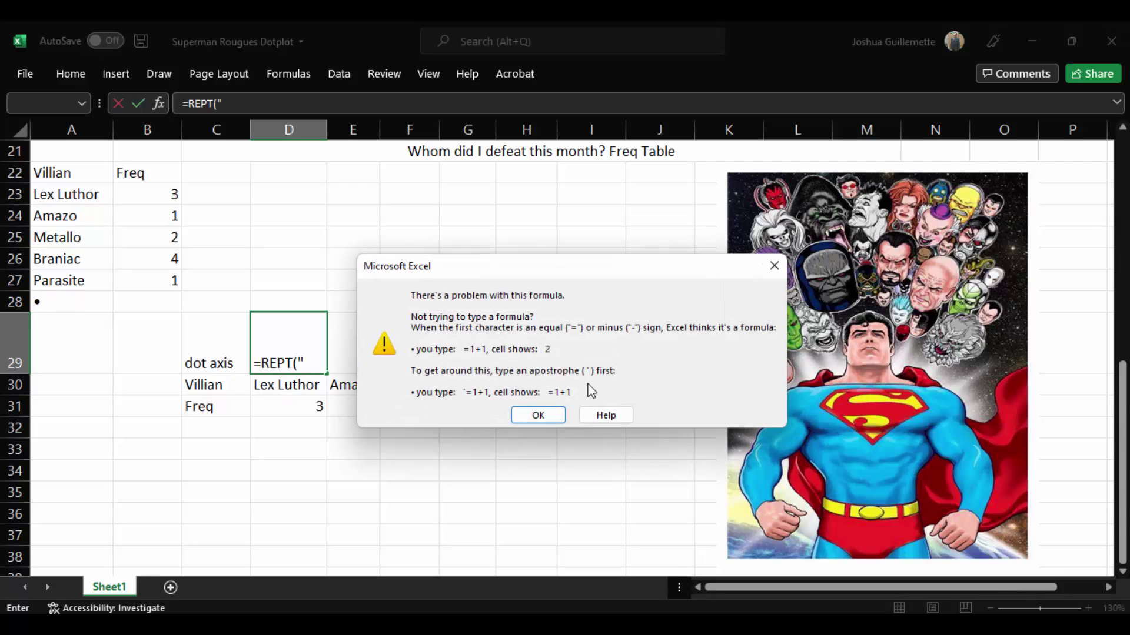
click(538, 415)
key(BackSpace)
key(BackSpace)
key(BackSpace)
key(BackSpace)
key(BackSpace)
key(BackSpace)
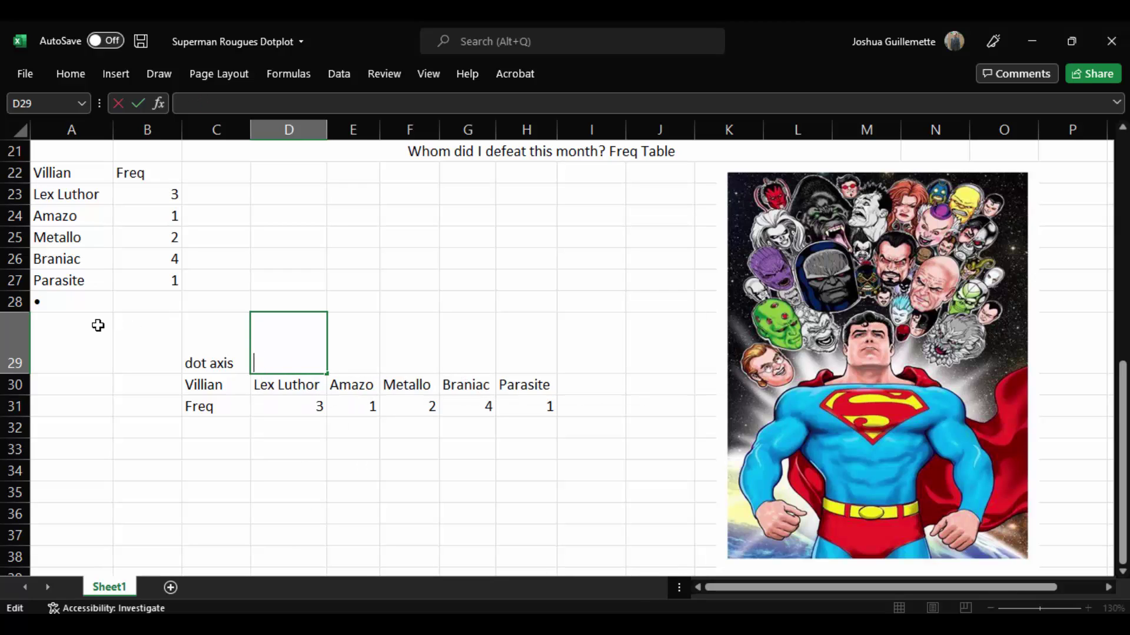
- Copy the bullet character from A28 and enter =REPT("•",D31) in cell D29 above Lex Luthor
click(71, 301)
drag(189, 103, 175, 103)
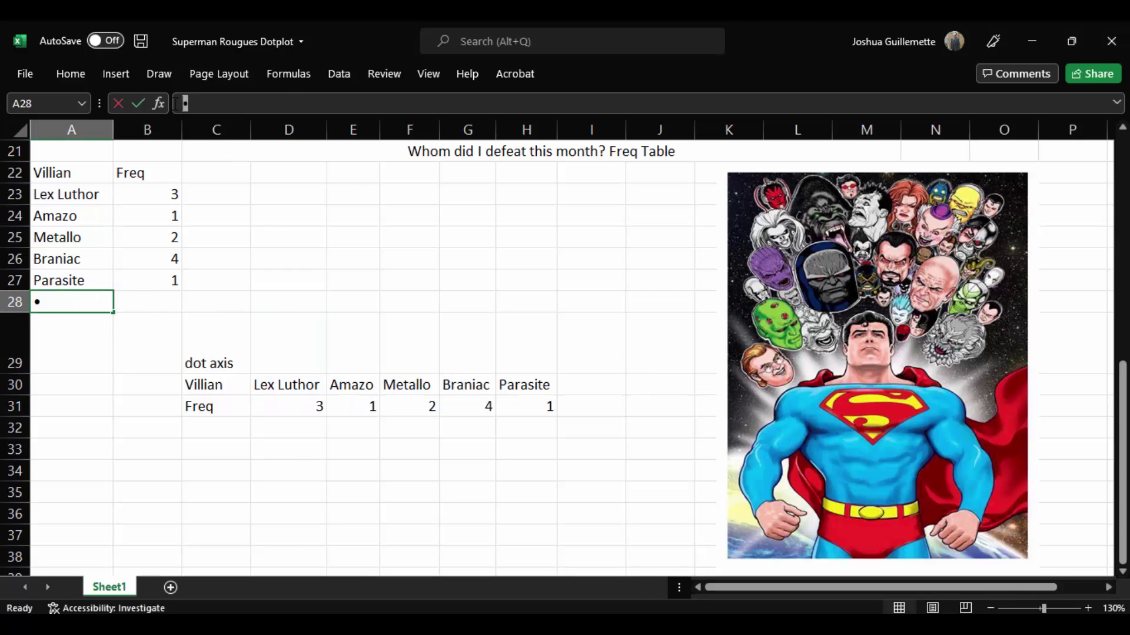
click(286, 360)
text(=rept("•)
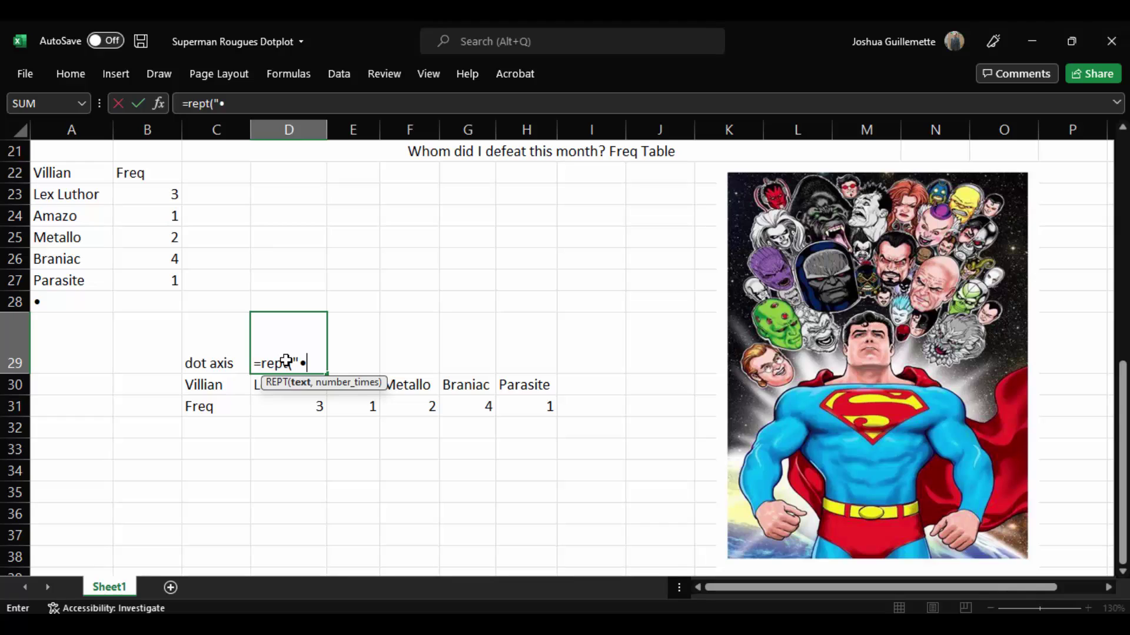
text(",)
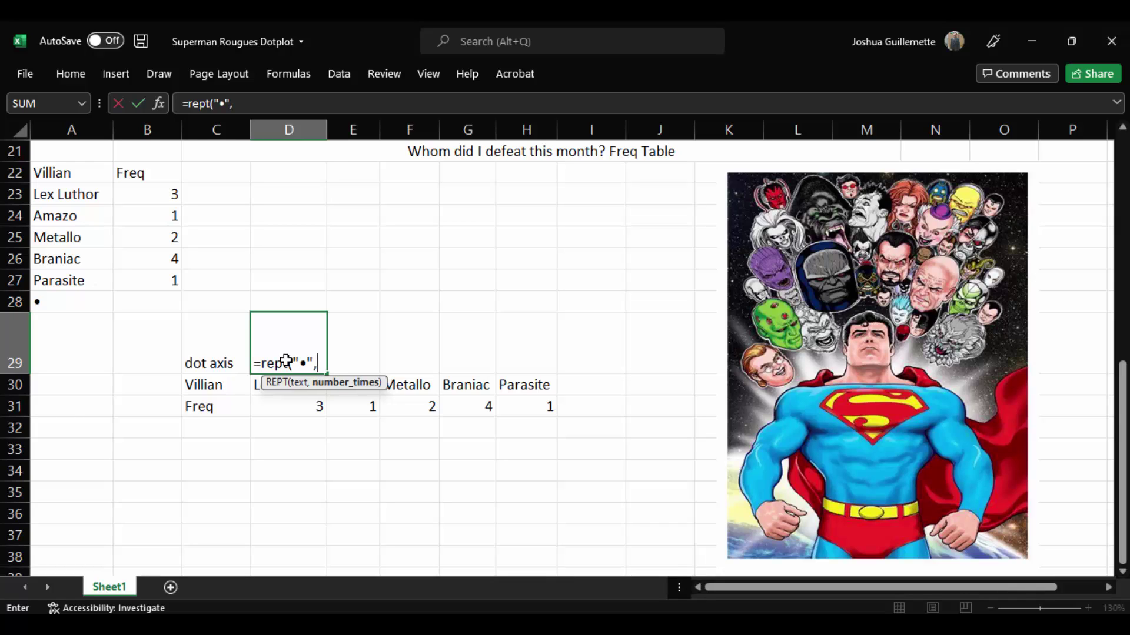
click(288, 407)
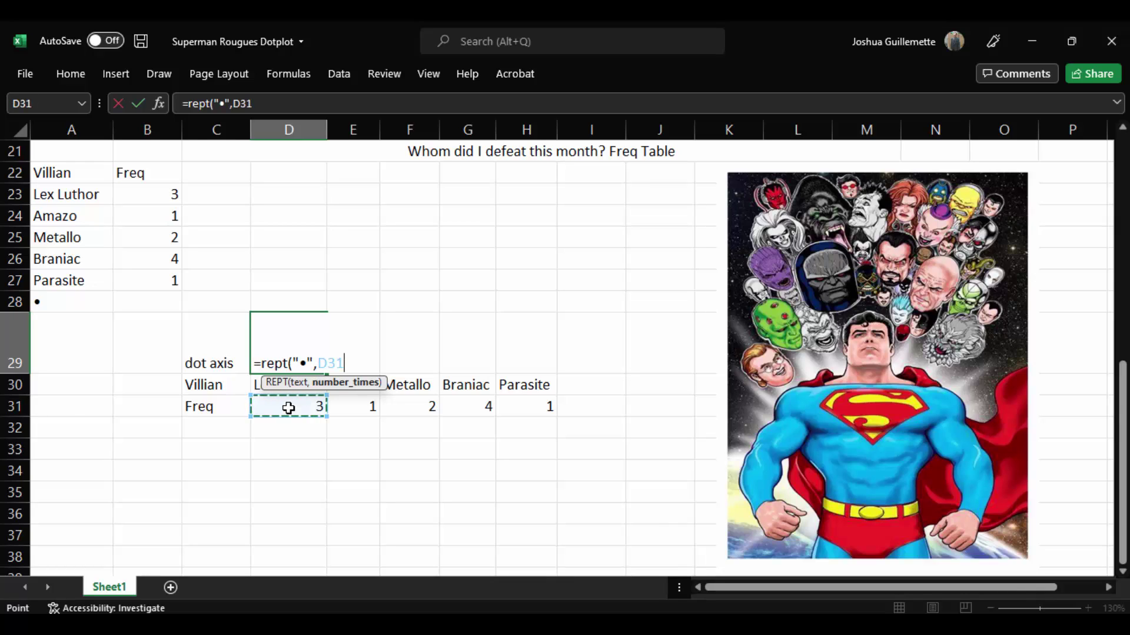
key(Return)
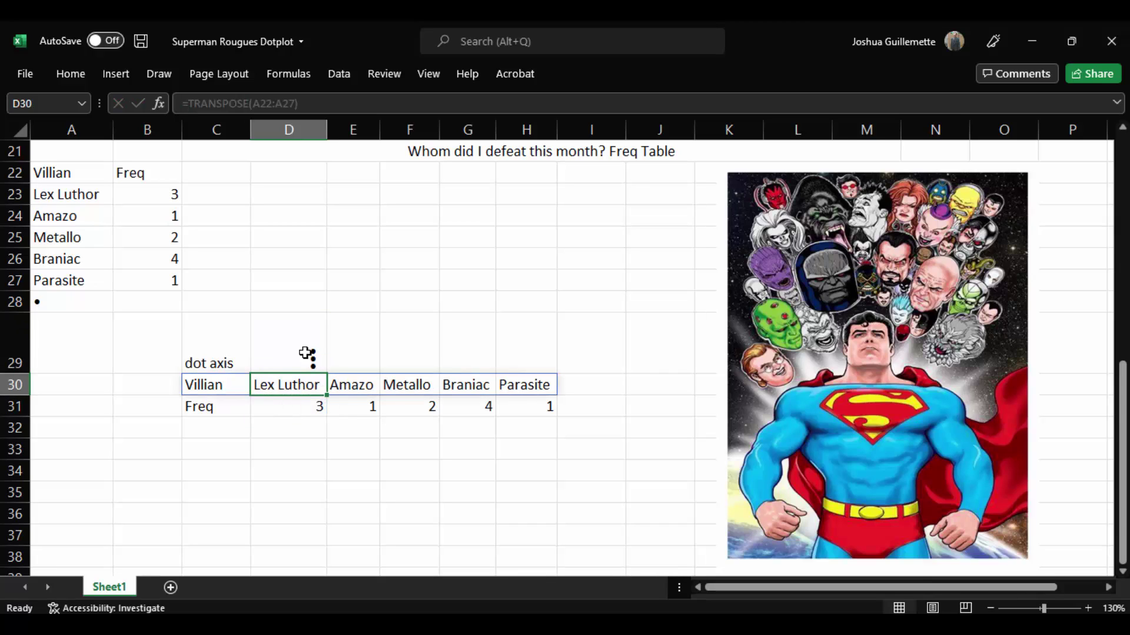
- Fill the REPT formula from D29 across to H29 for the remaining villains
click(300, 354)
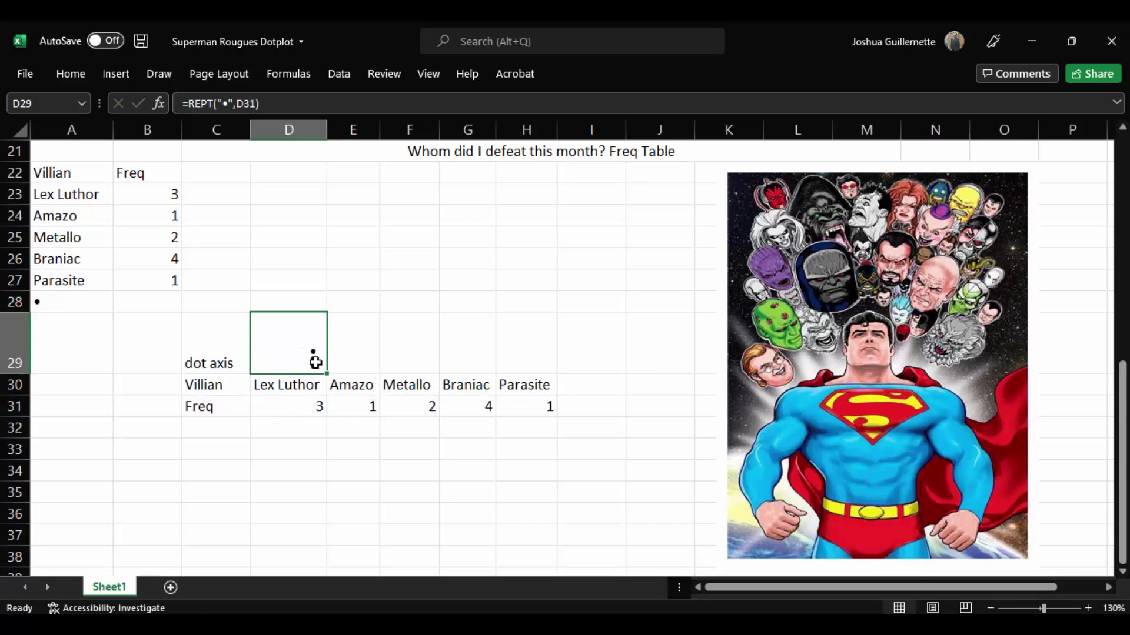
drag(327, 372, 547, 379)
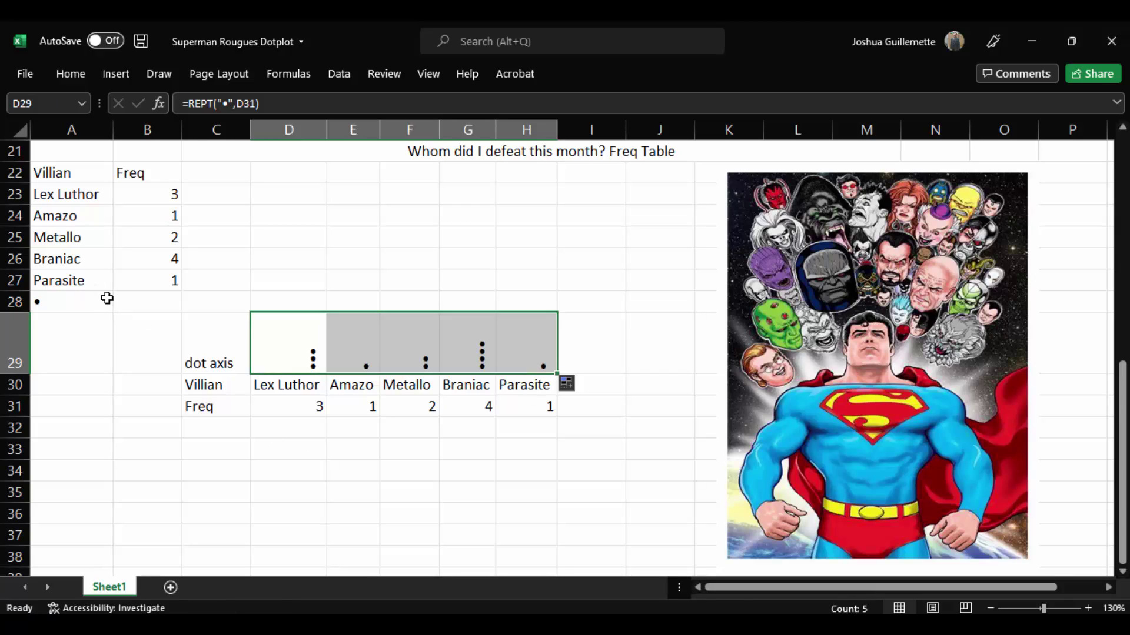
click(67, 301)
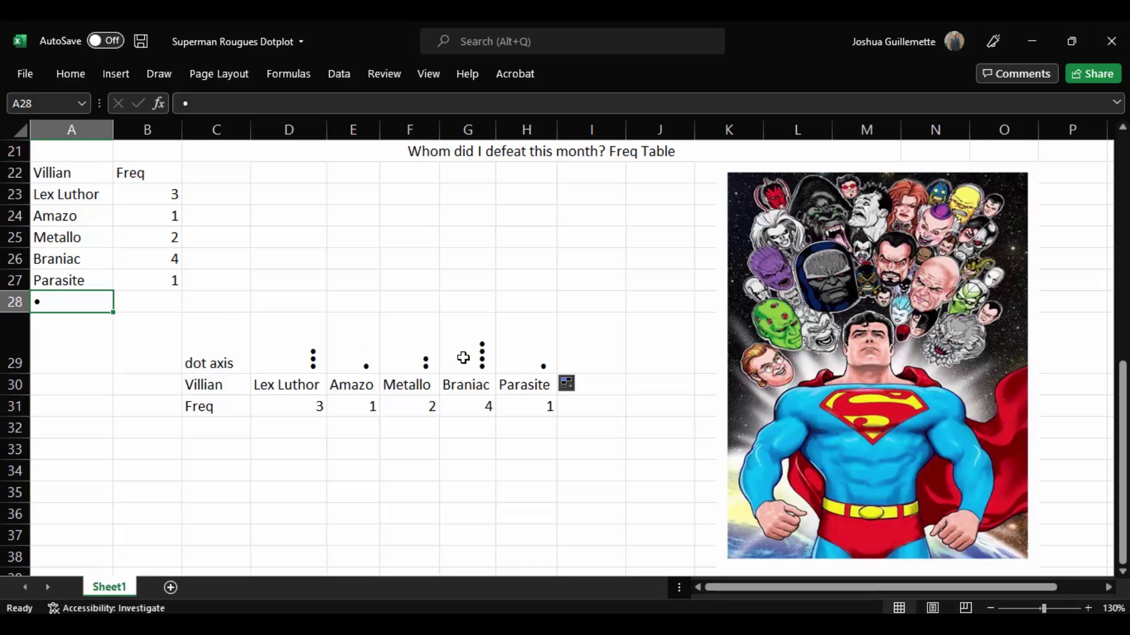
click(292, 366)
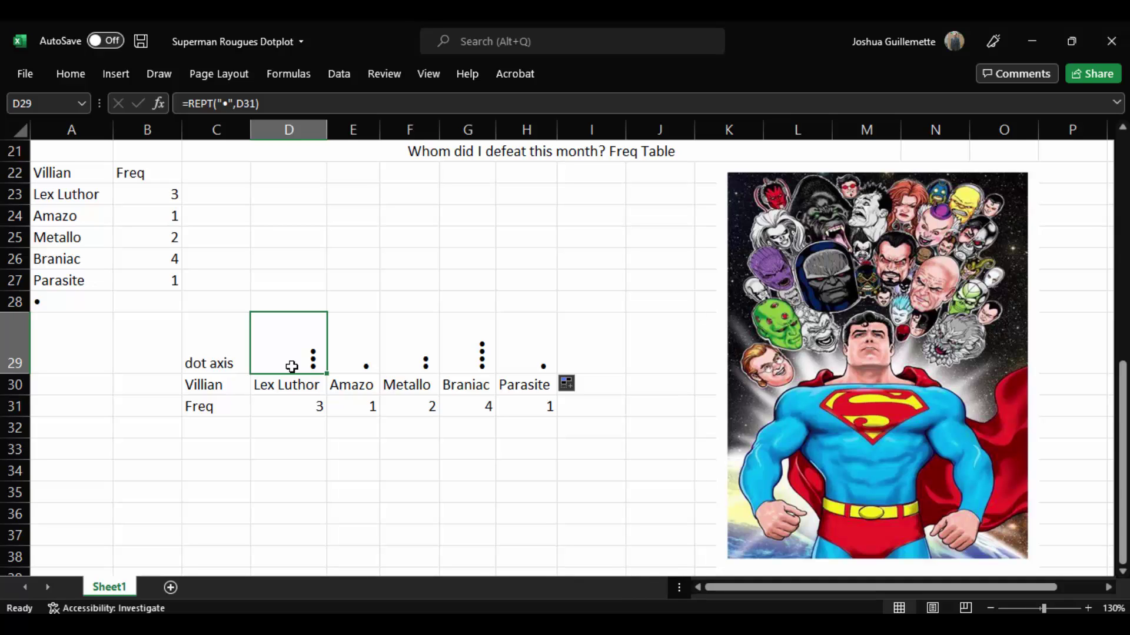
drag(1121, 391, 1120, 328)
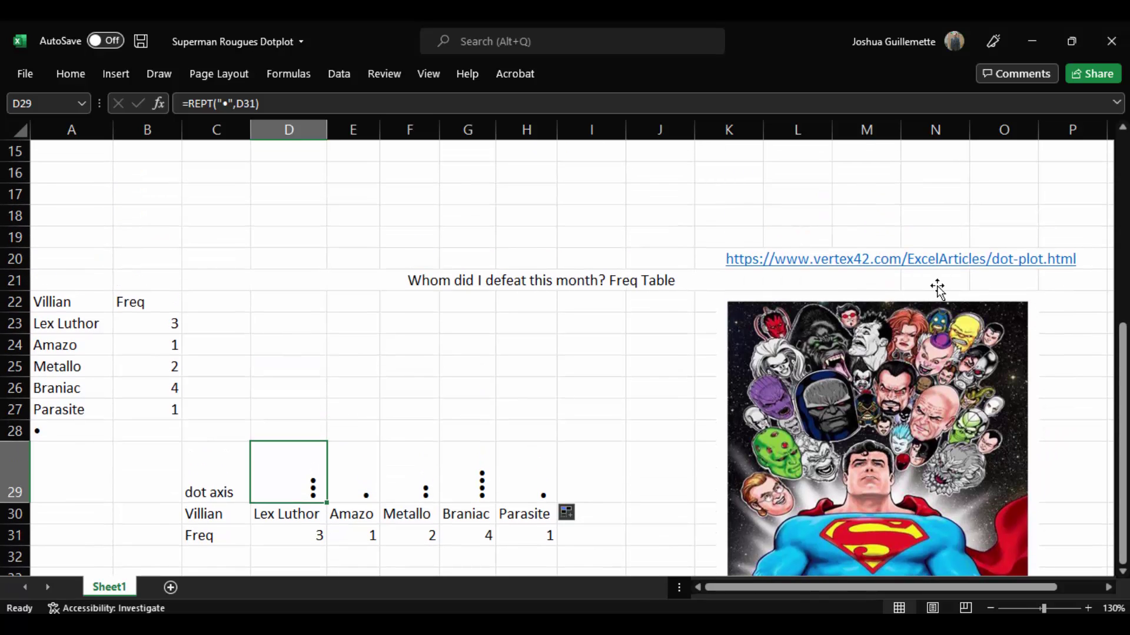